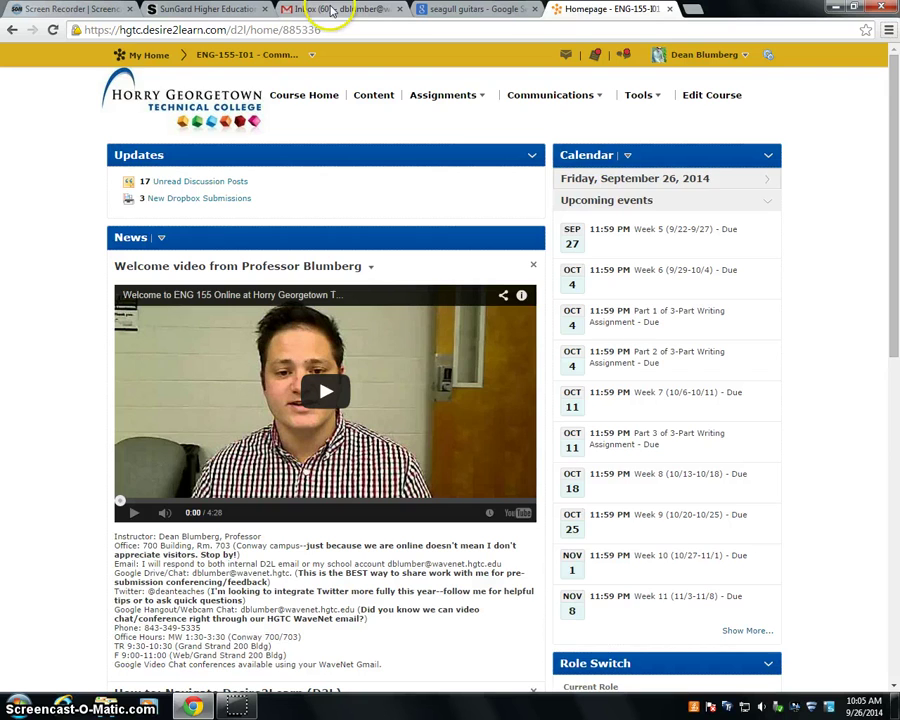
Step: Launch Blogger from the Gmail tab's Google apps list
click(331, 11)
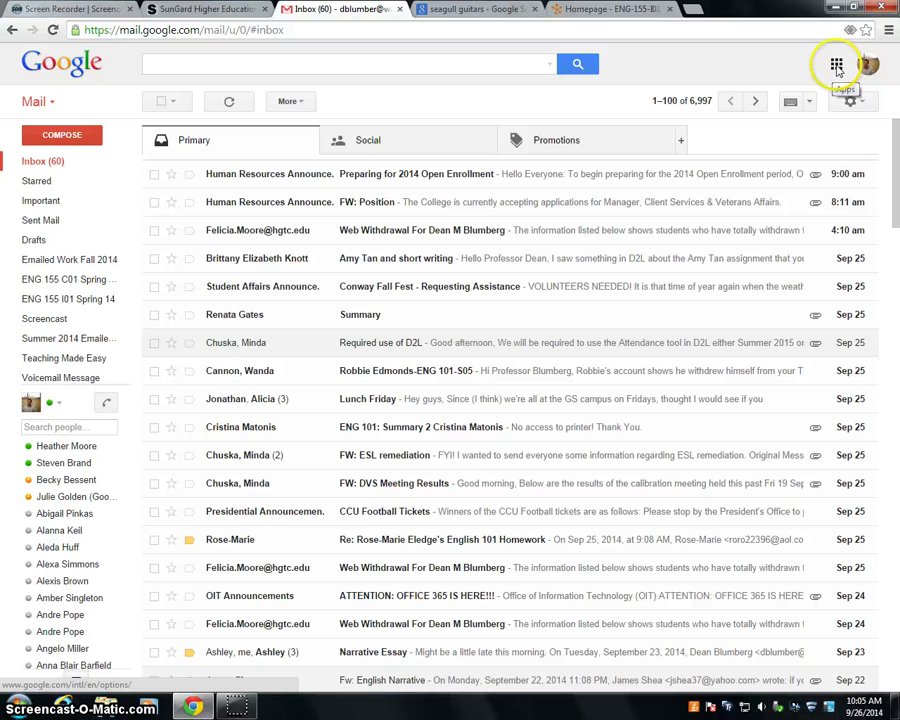
click(836, 66)
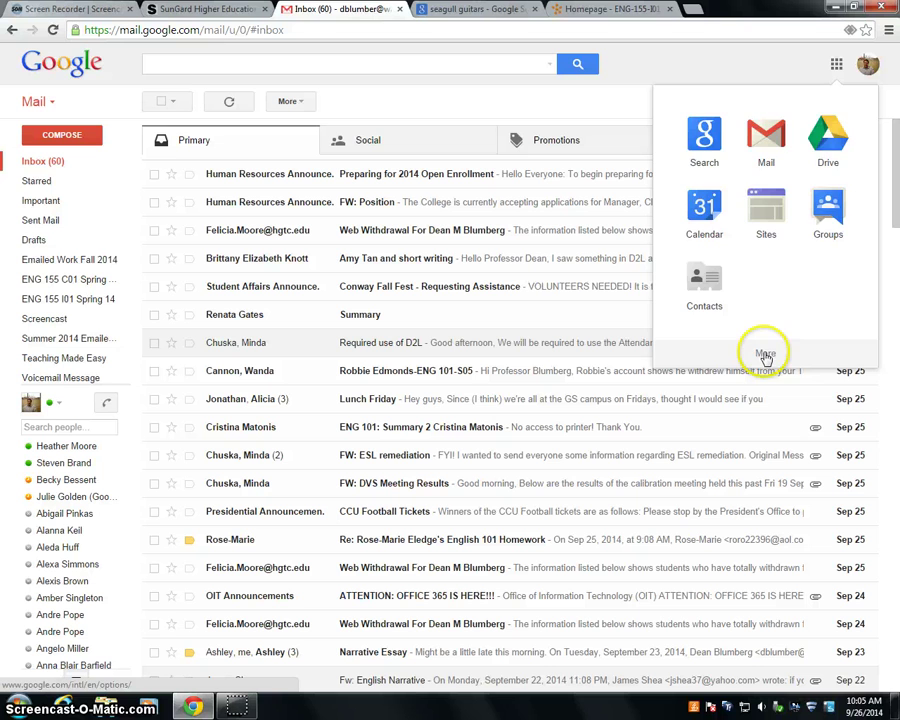
click(765, 355)
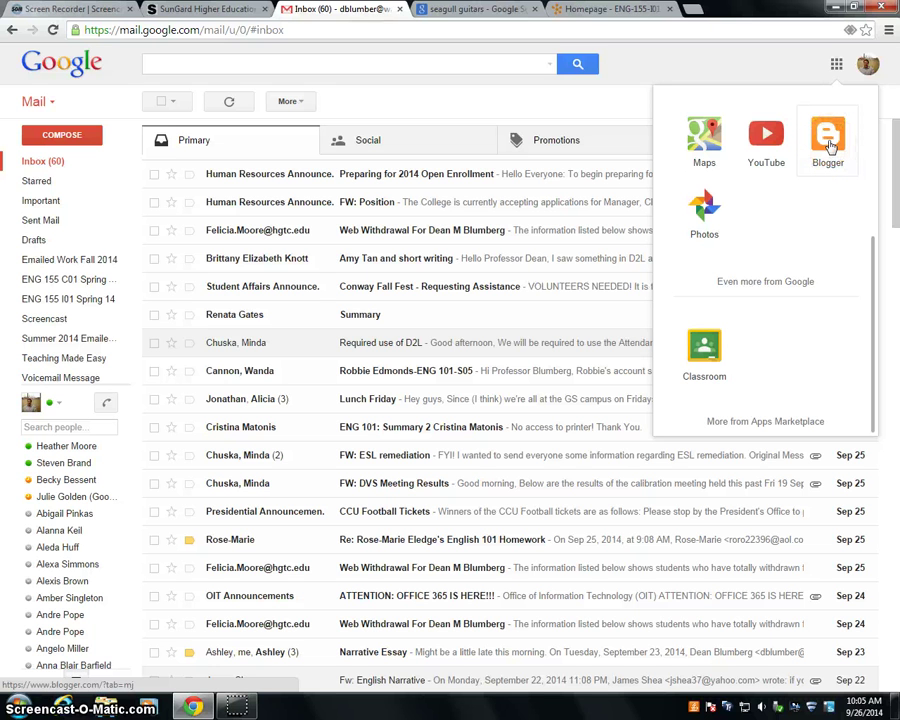
click(830, 146)
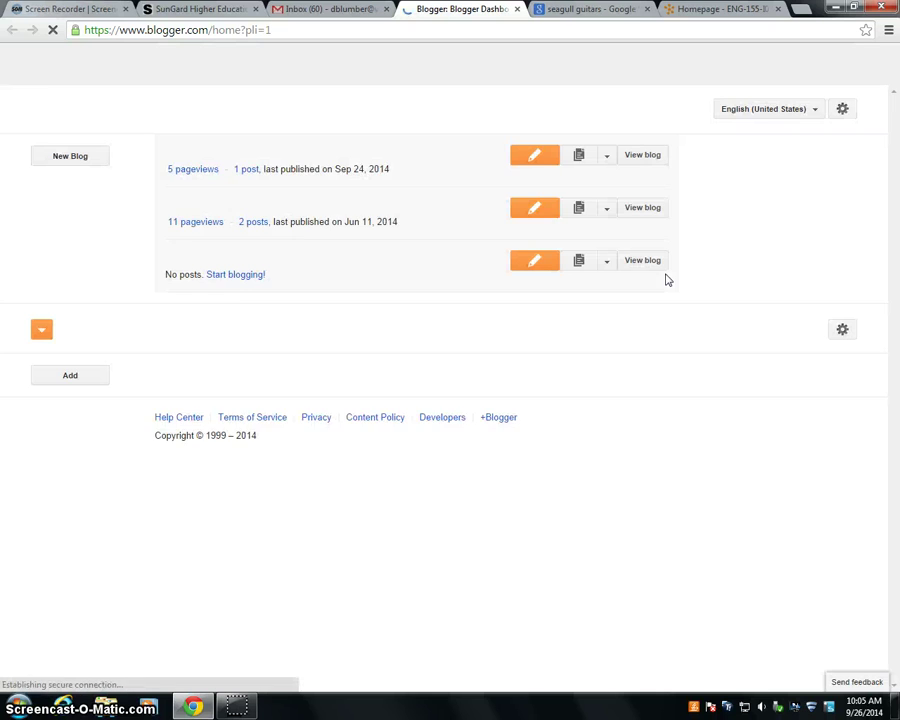
Step: Open the create-a-new-blog form from the Blogger dashboard
click(684, 349)
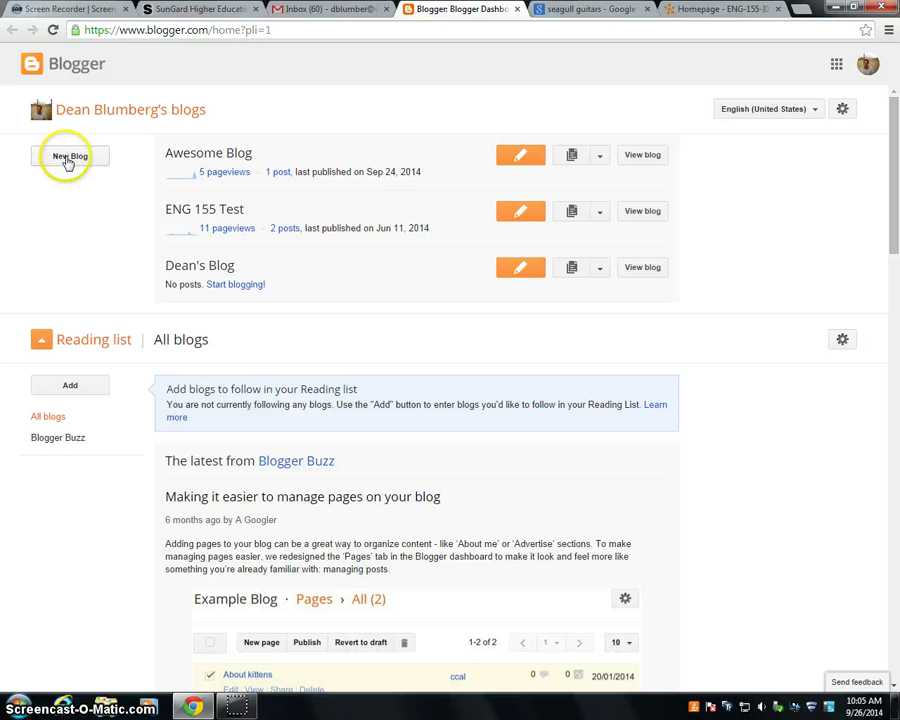
click(70, 158)
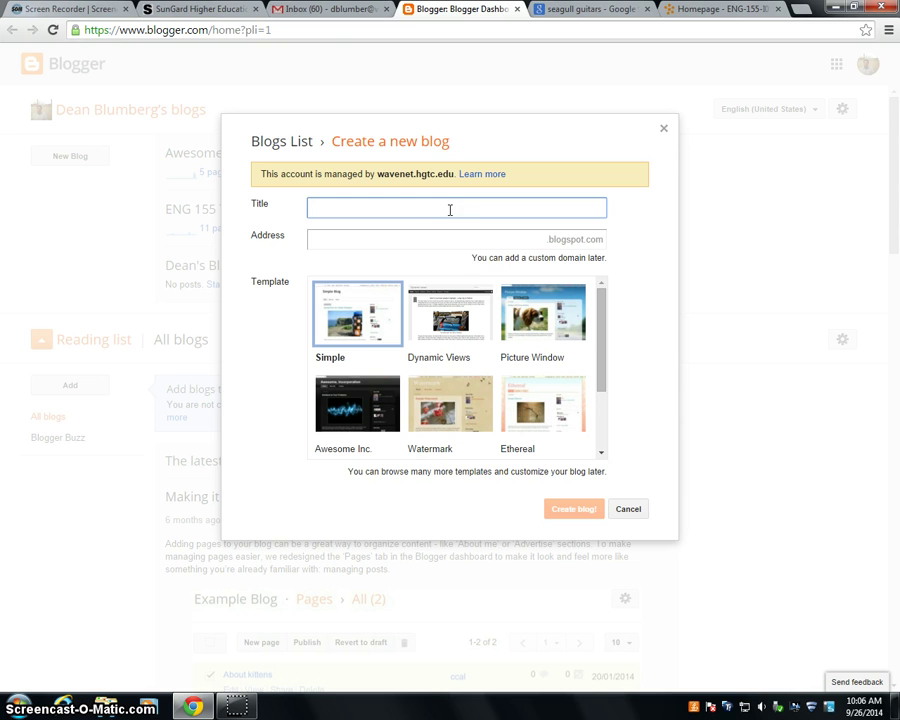
click(463, 244)
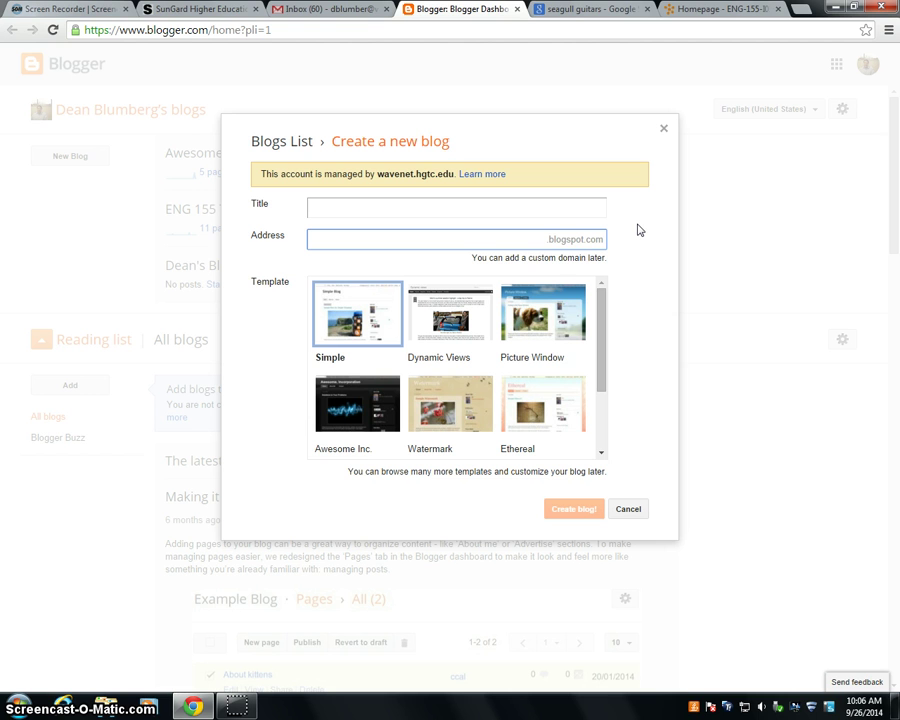
text(dean)
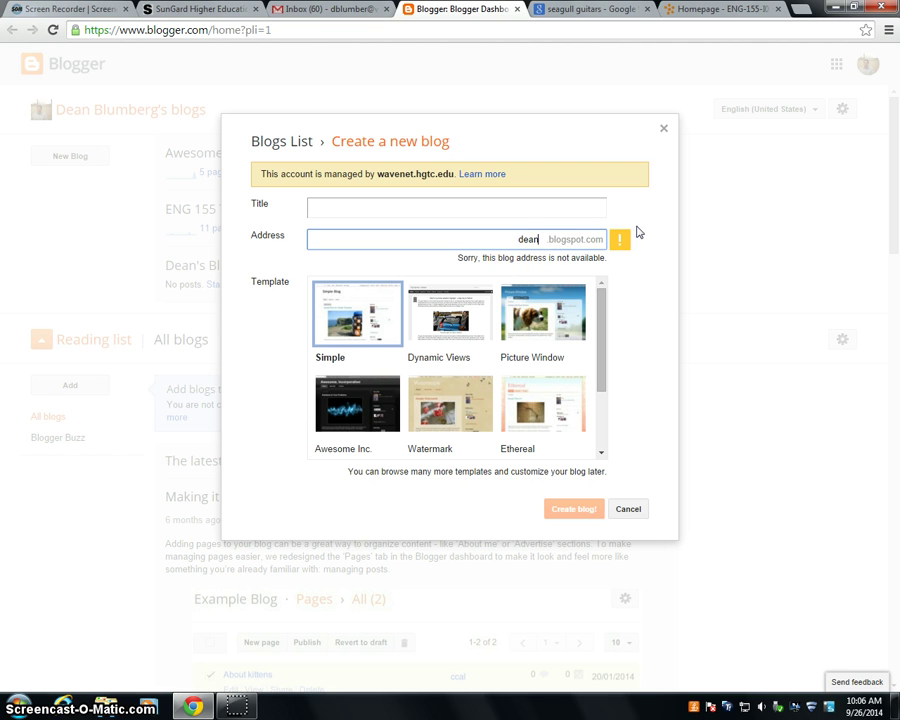
click(590, 239)
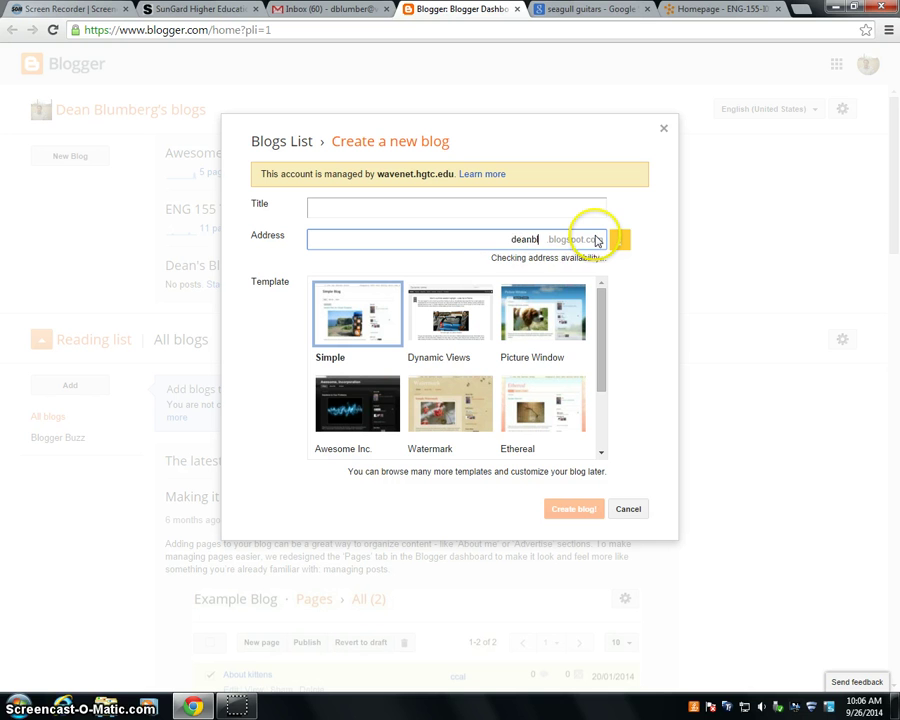
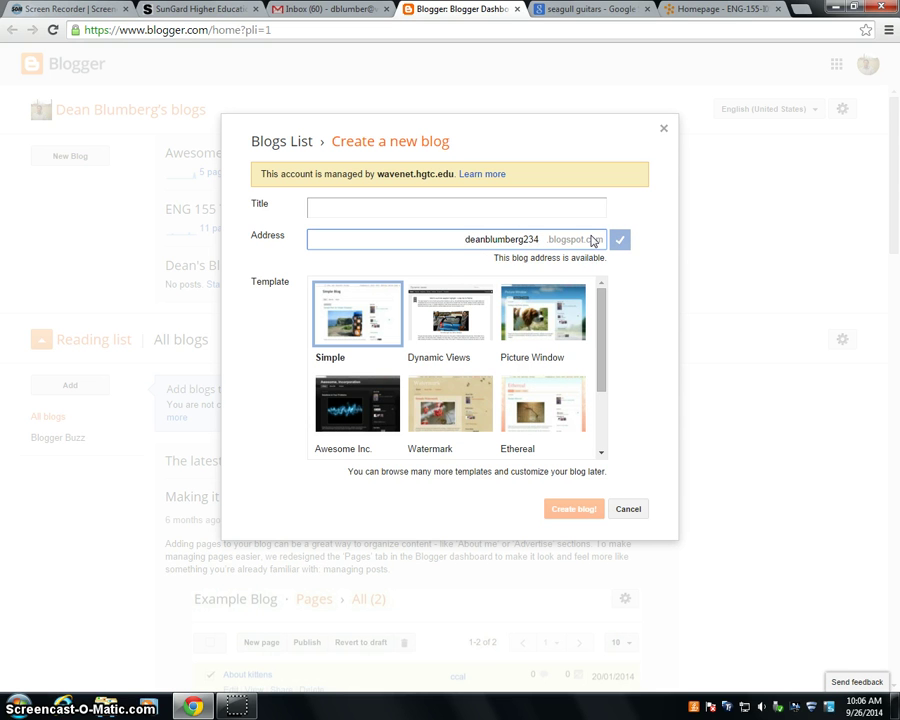
click(602, 336)
drag(603, 337, 604, 334)
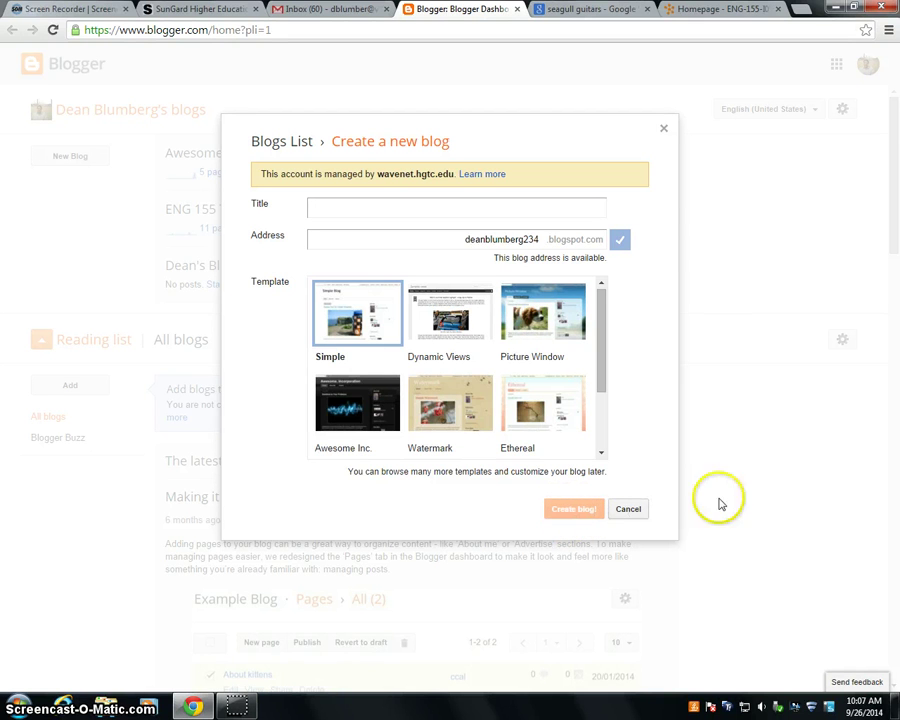
Step: Cancel the new-blog form and start a blank post on Awesome Blog
click(636, 511)
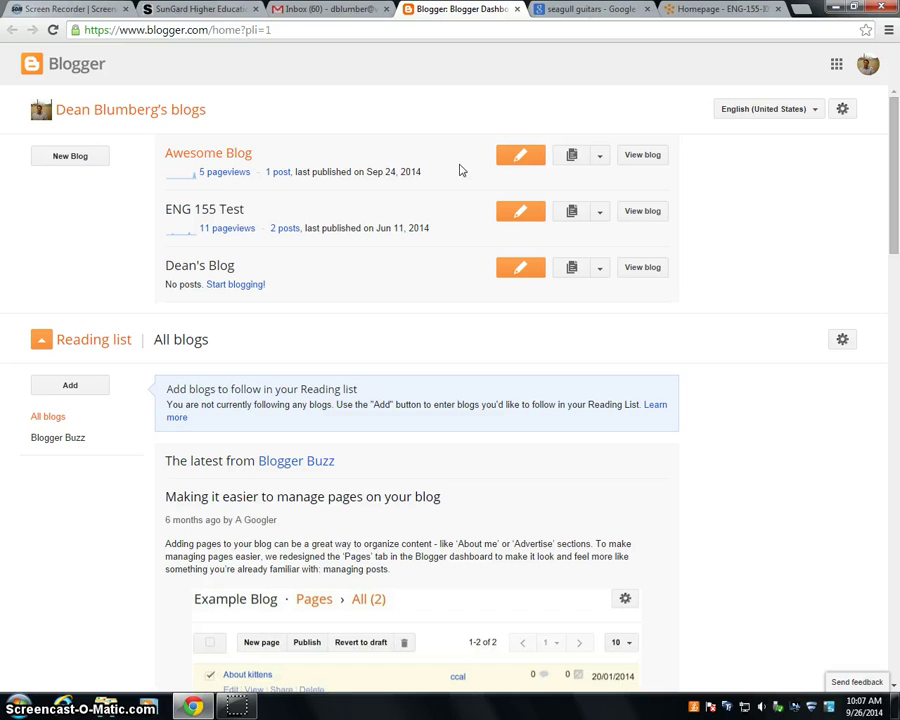
click(537, 167)
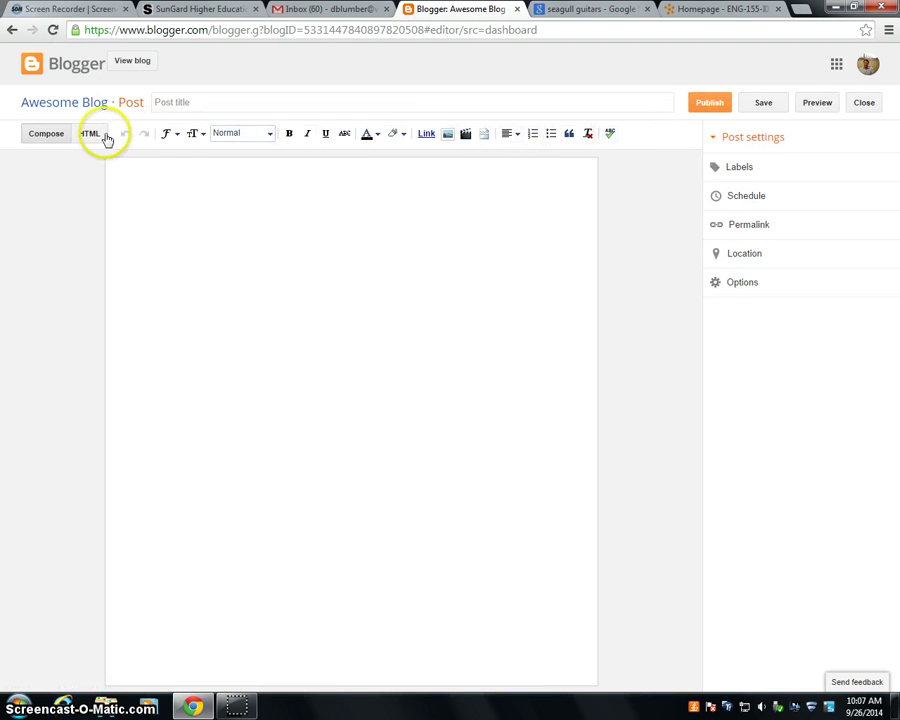
Step: Paste the Myrtle Beach man-cation article text into the post body
click(380, 224)
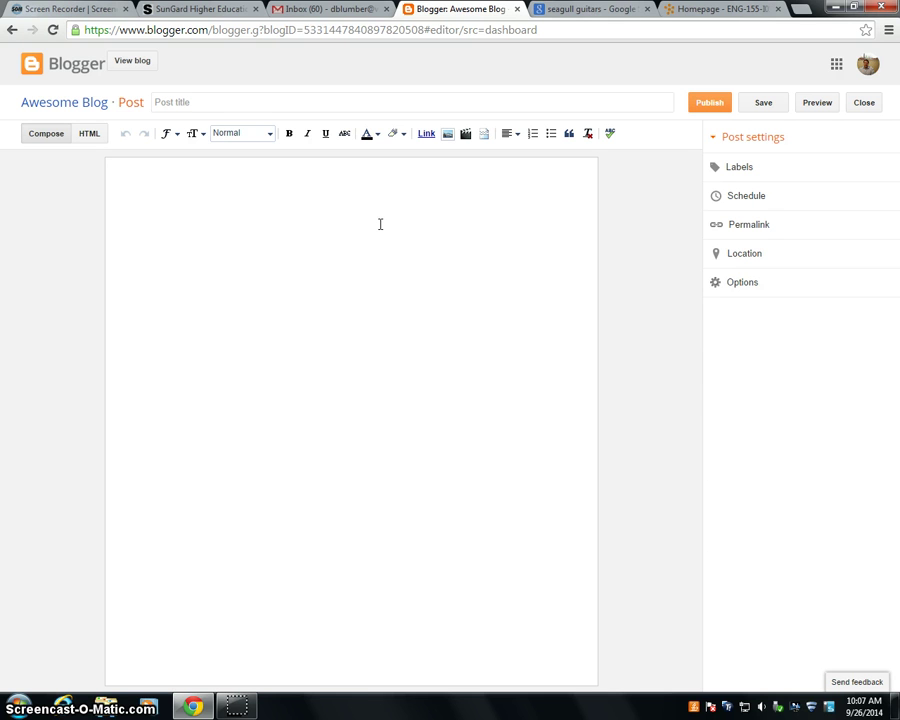
click(153, 200)
right_click(138, 180)
click(164, 256)
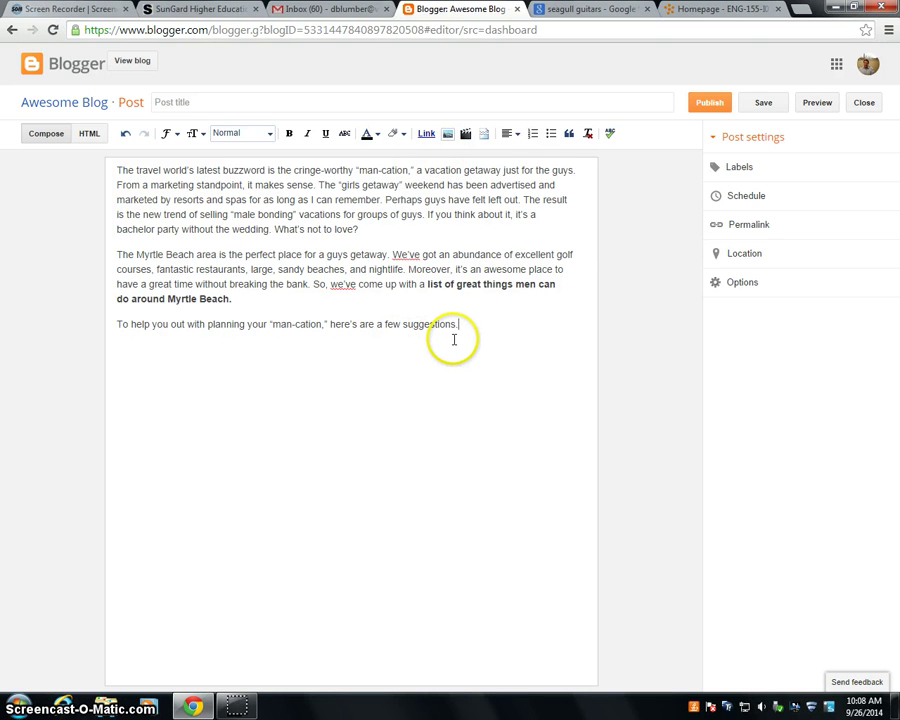
Step: Review the paragraph style and text colour menus, leaving the text Normal and unchanged
click(475, 318)
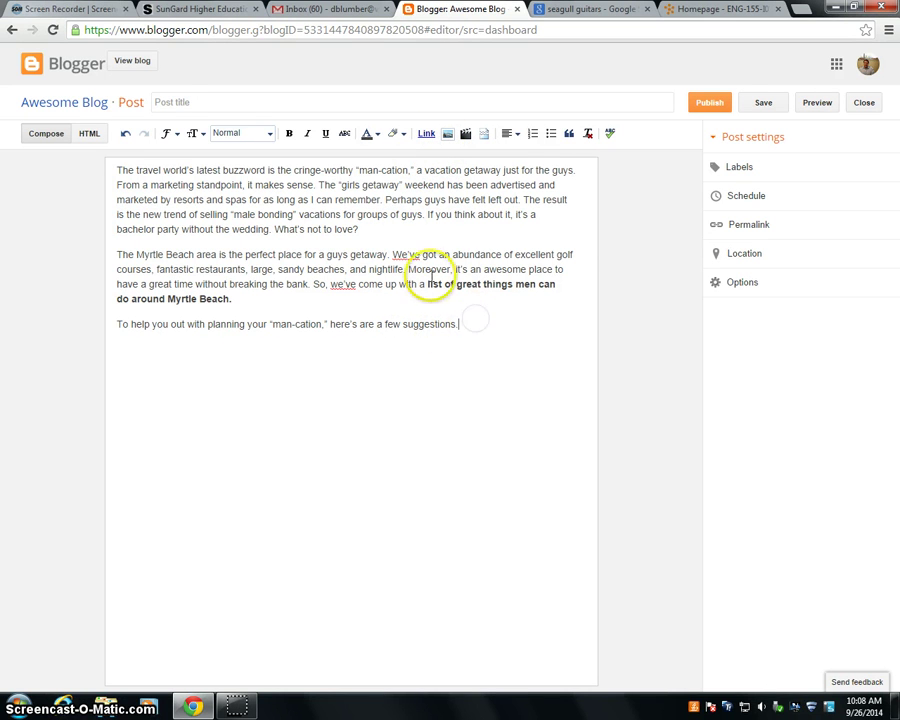
click(268, 134)
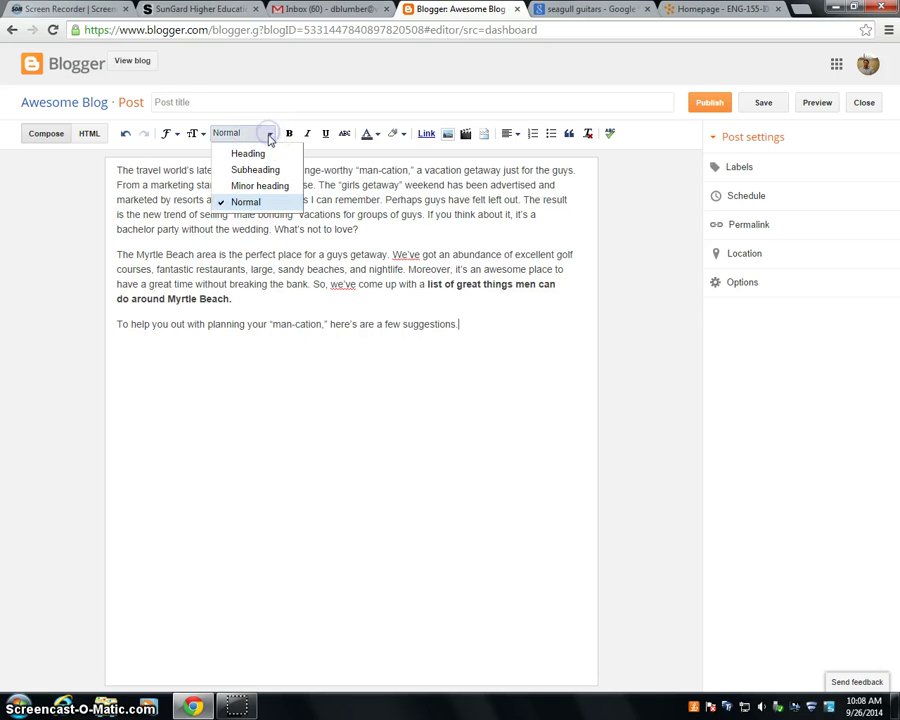
click(272, 136)
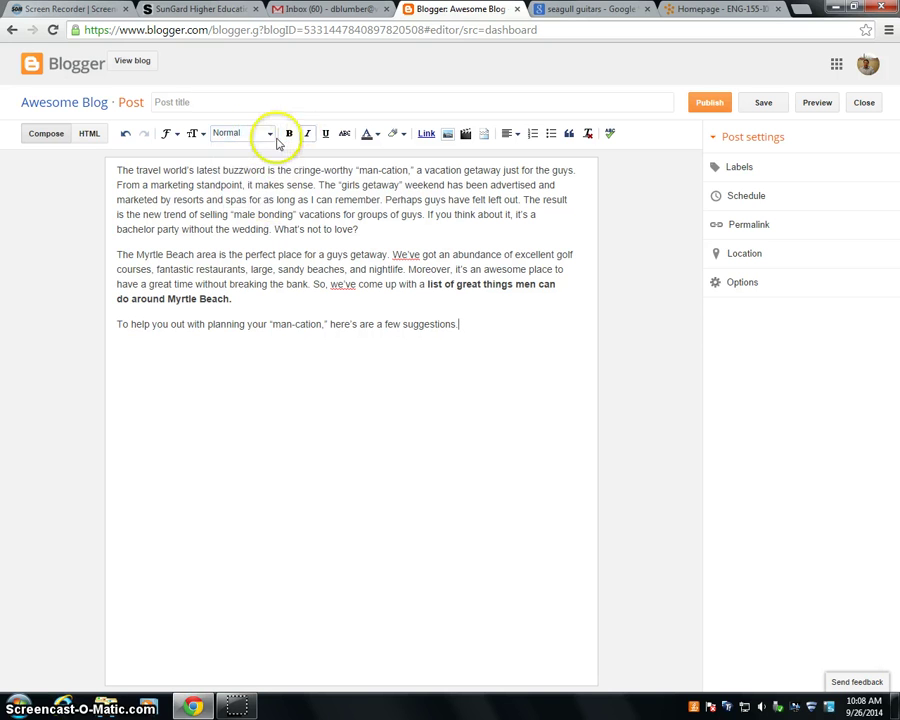
click(368, 138)
click(527, 362)
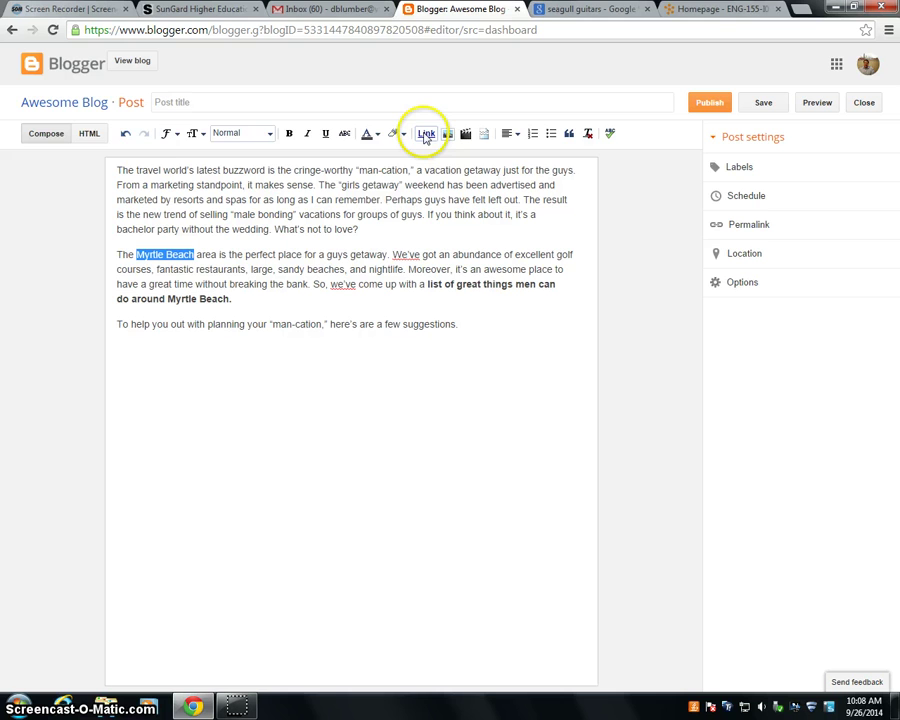
click(425, 135)
text(www.myrtlebeach.com)
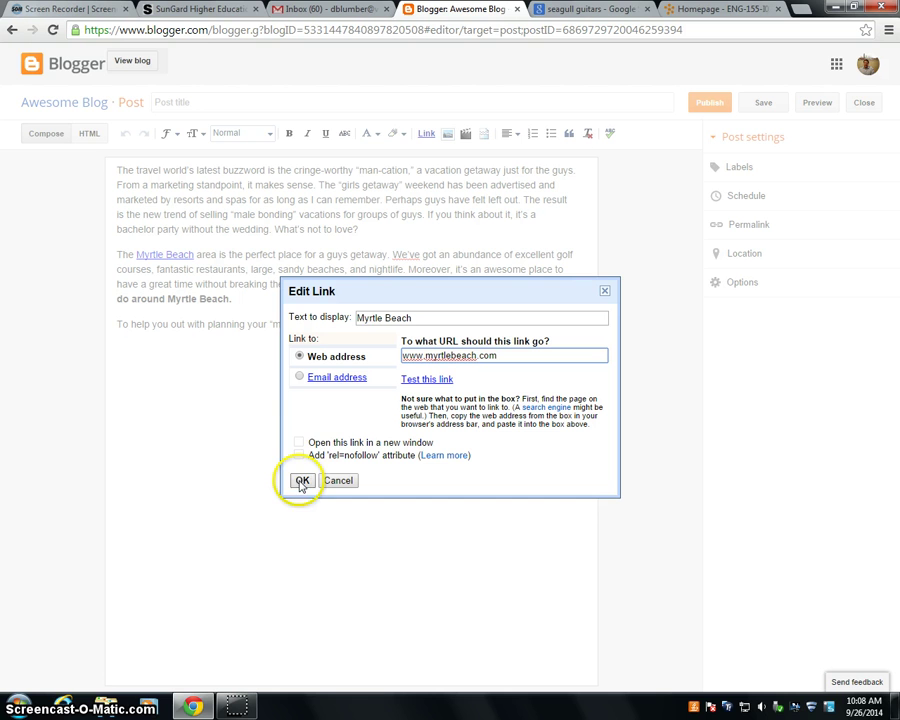
click(299, 443)
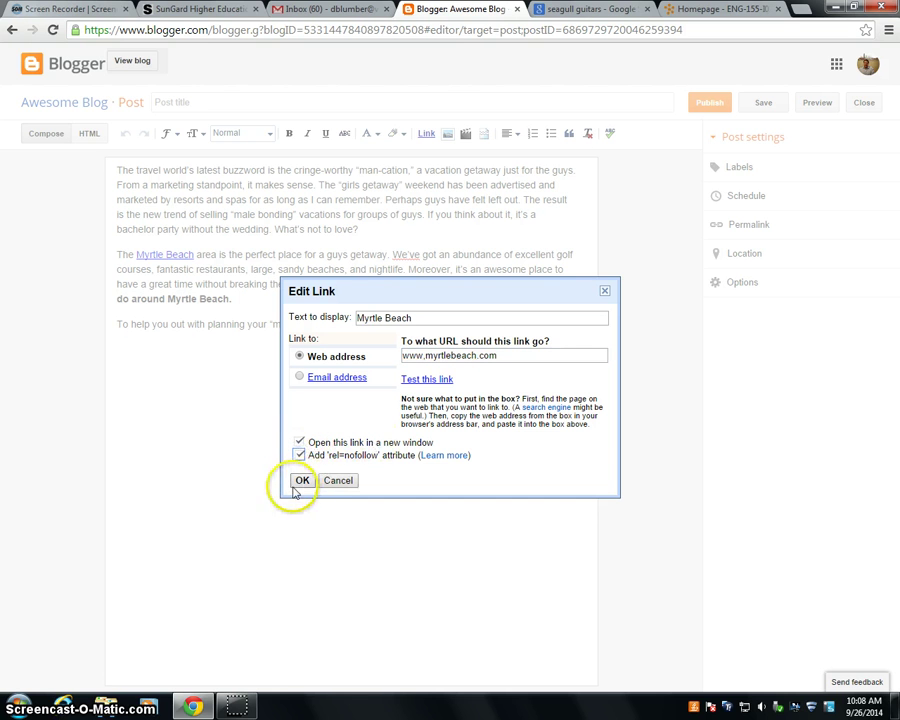
click(304, 481)
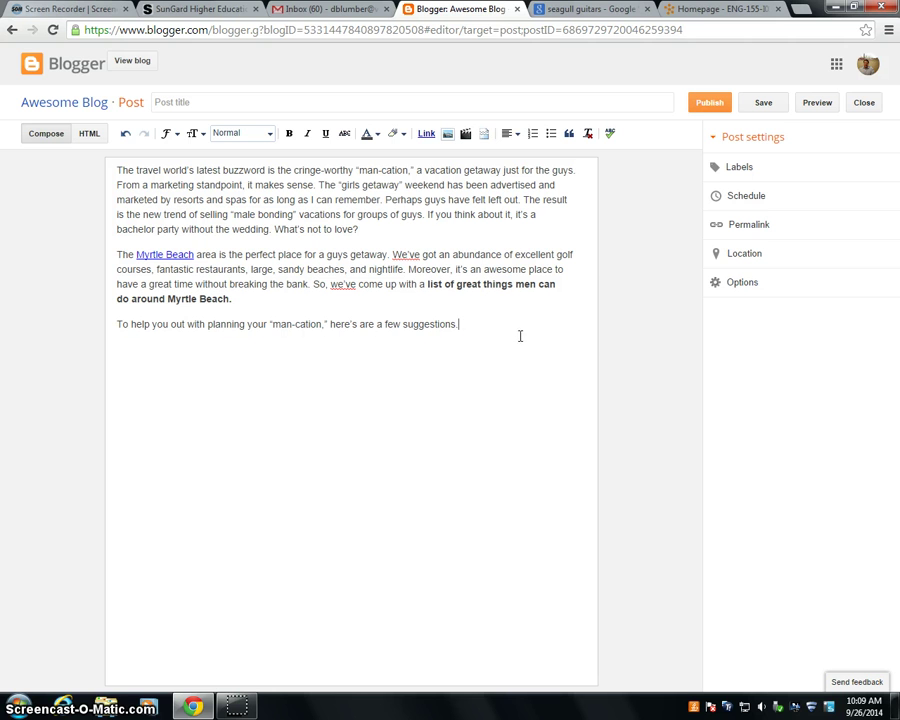
Step: On a new line below the article, start an image insert from a URL
click(519, 338)
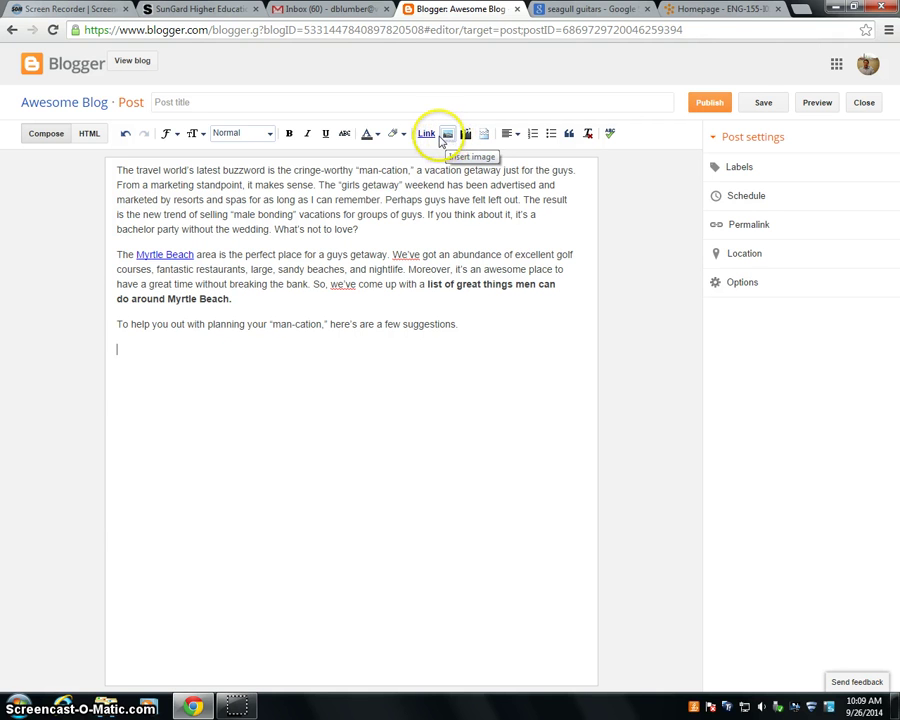
click(449, 141)
click(449, 141)
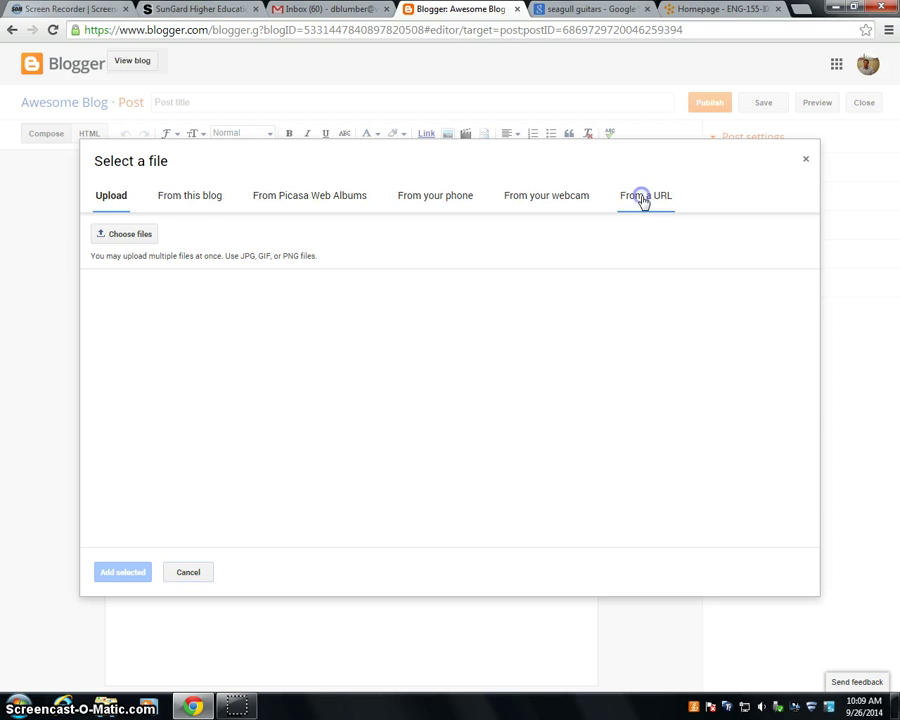
click(643, 197)
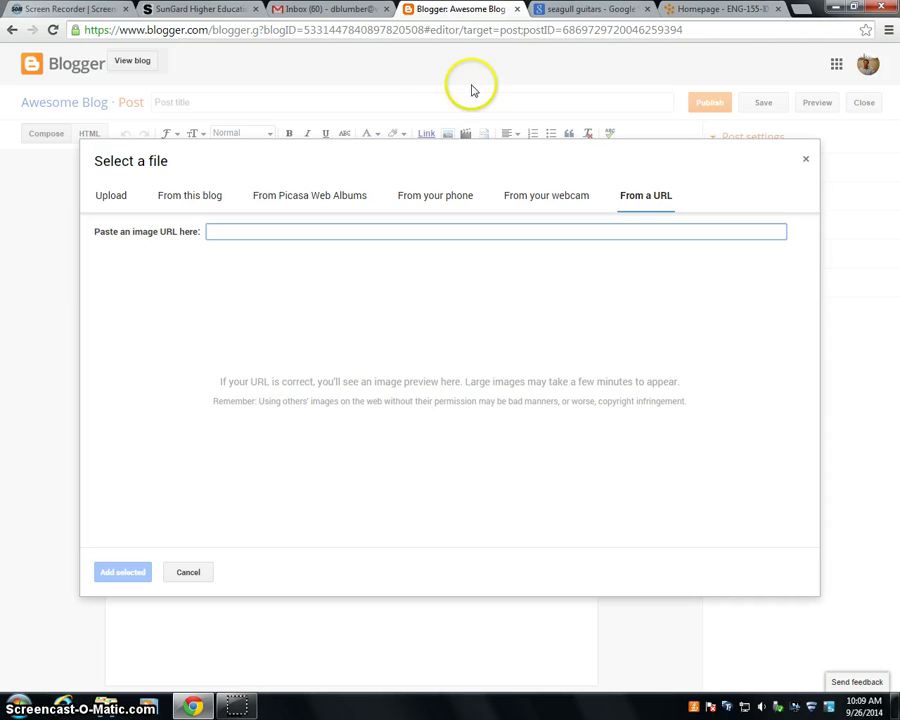
Step: Copy the Seagull guitar picture's direct web address from Google Images, then return to Blogger
key(ctrl+Tab)
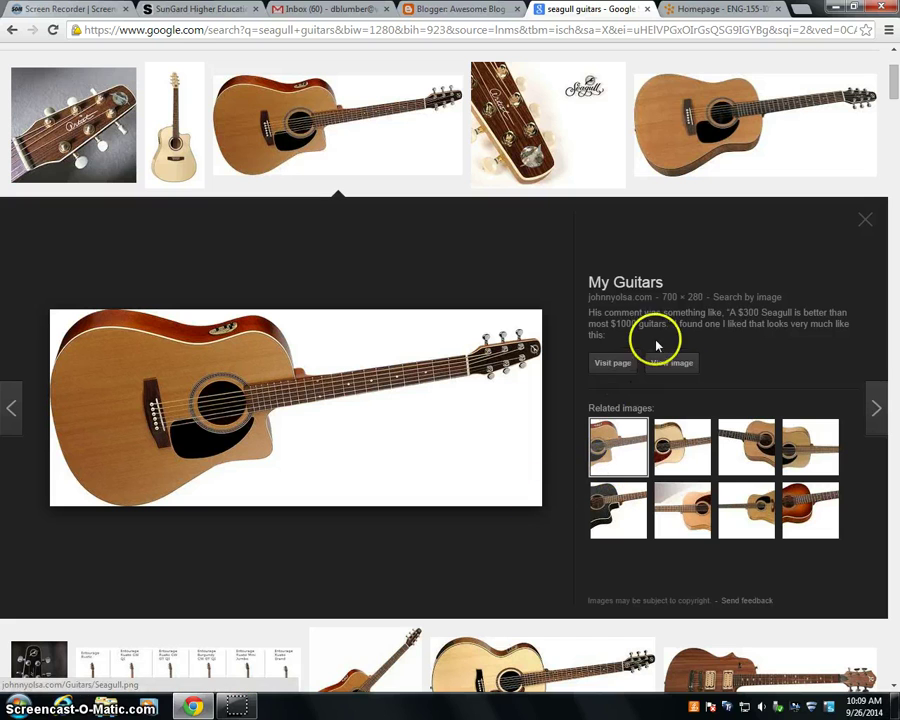
click(675, 366)
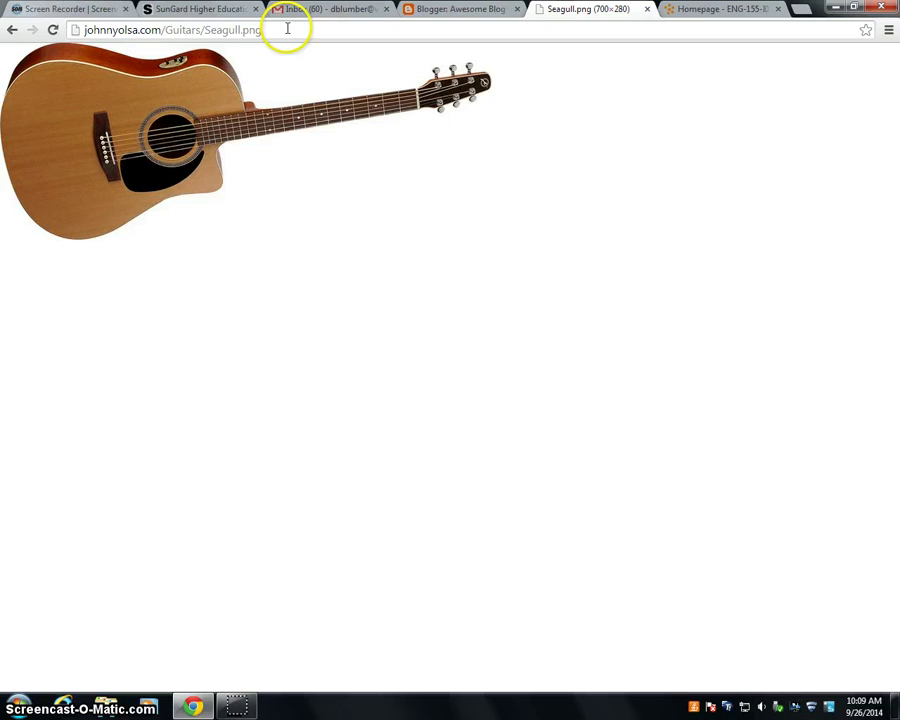
drag(296, 27, 117, 33)
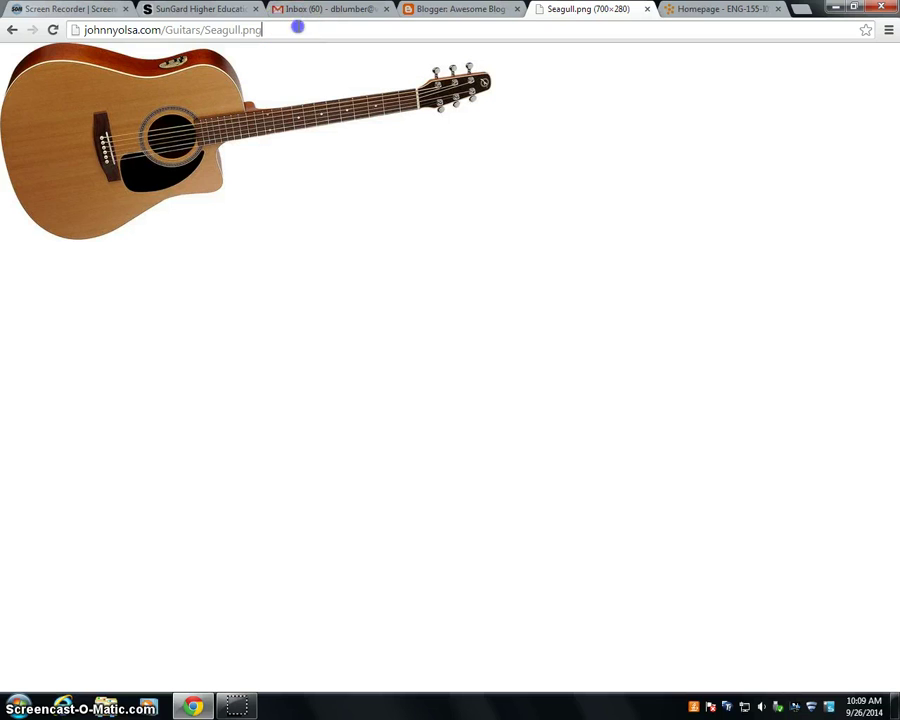
right_click(106, 31)
click(146, 79)
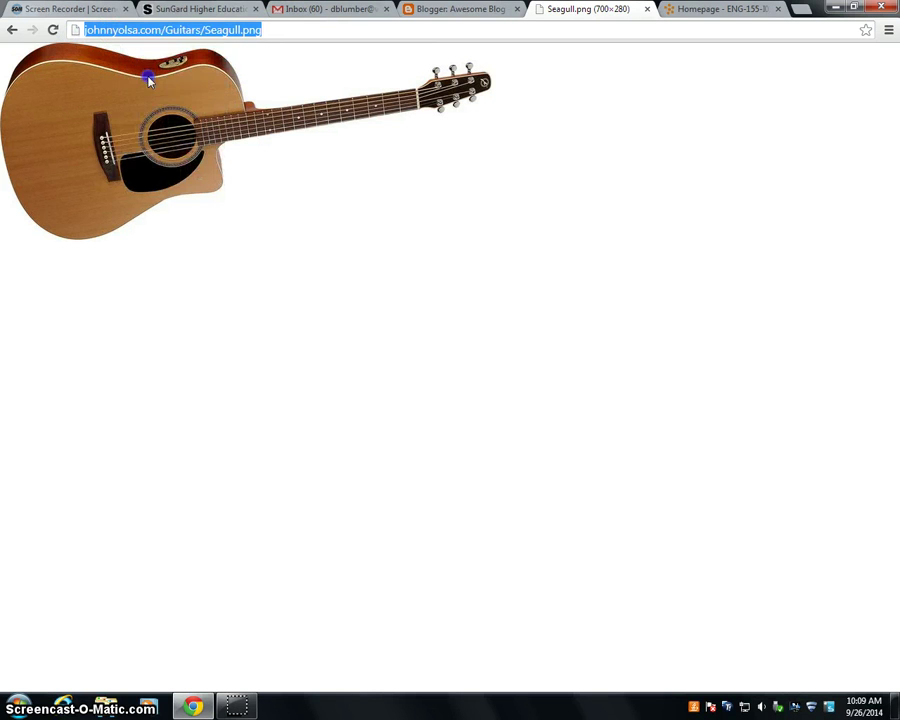
click(460, 9)
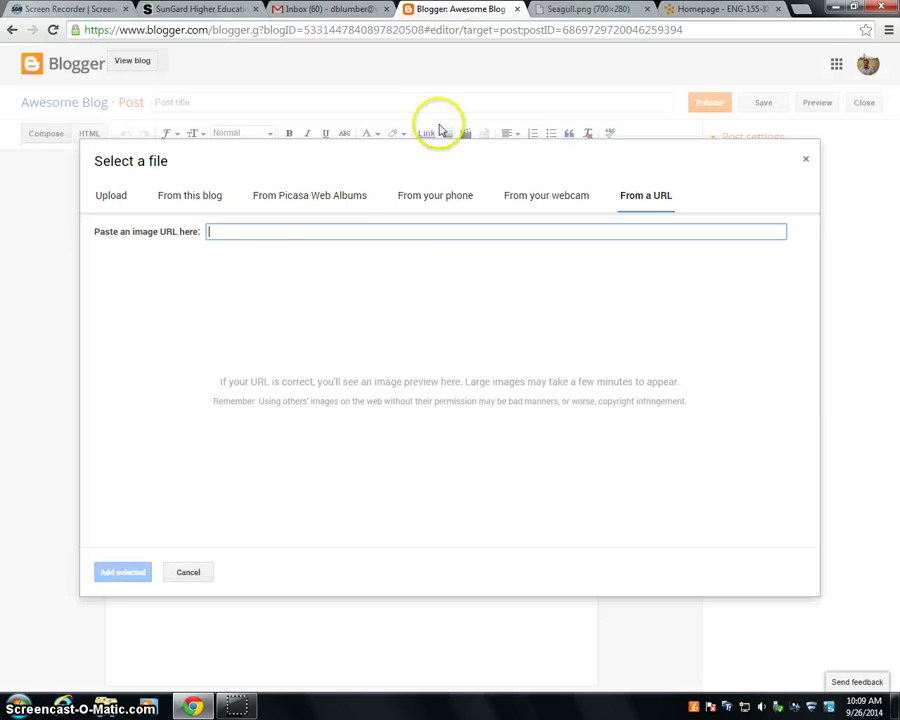
Step: Paste the guitar image's web address and add the picture to the post
right_click(250, 230)
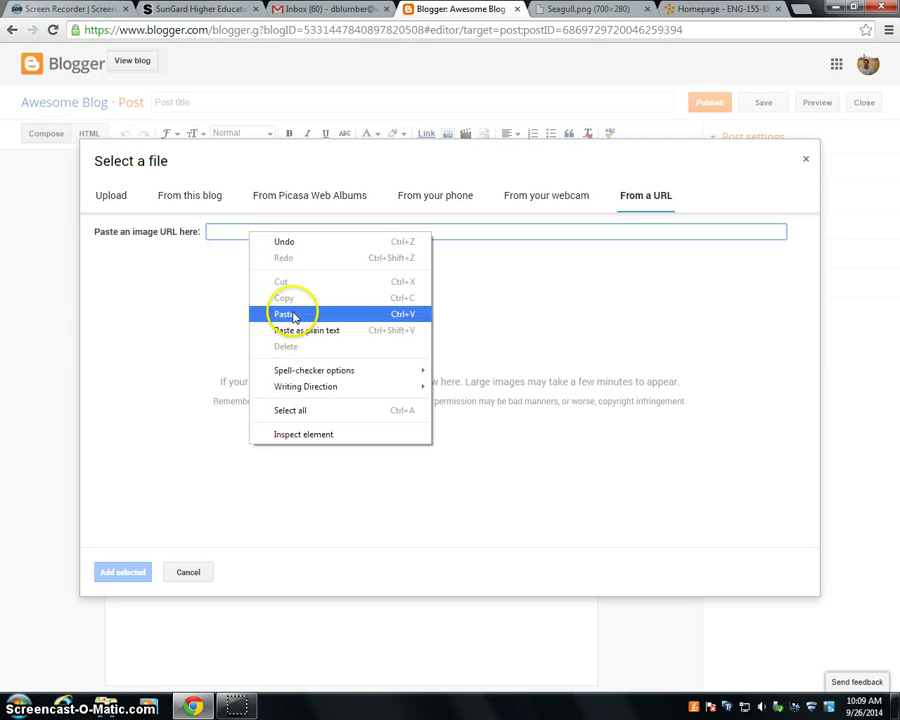
click(288, 314)
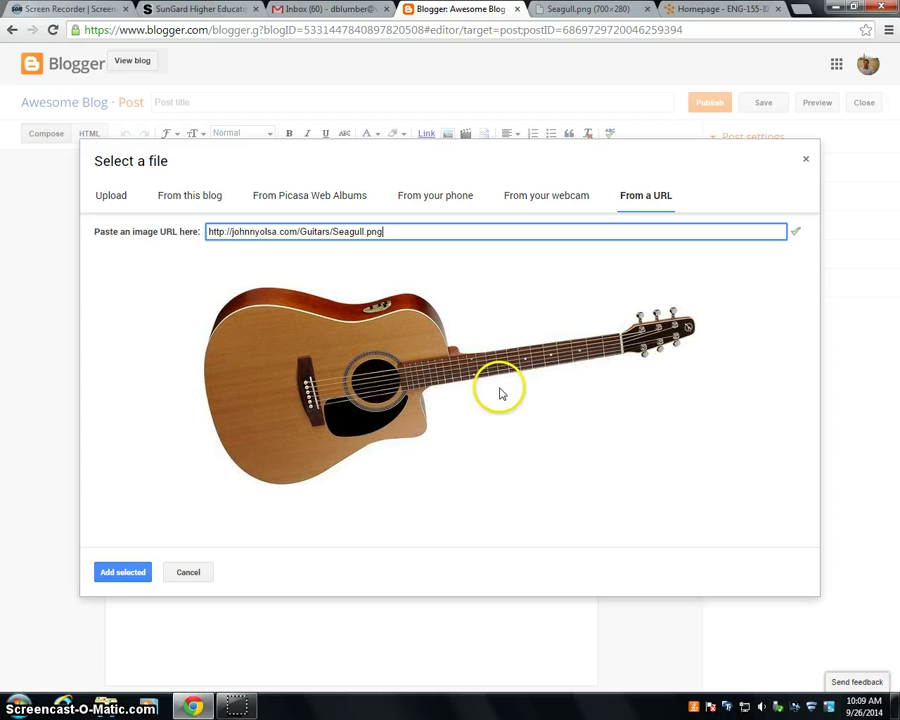
click(121, 576)
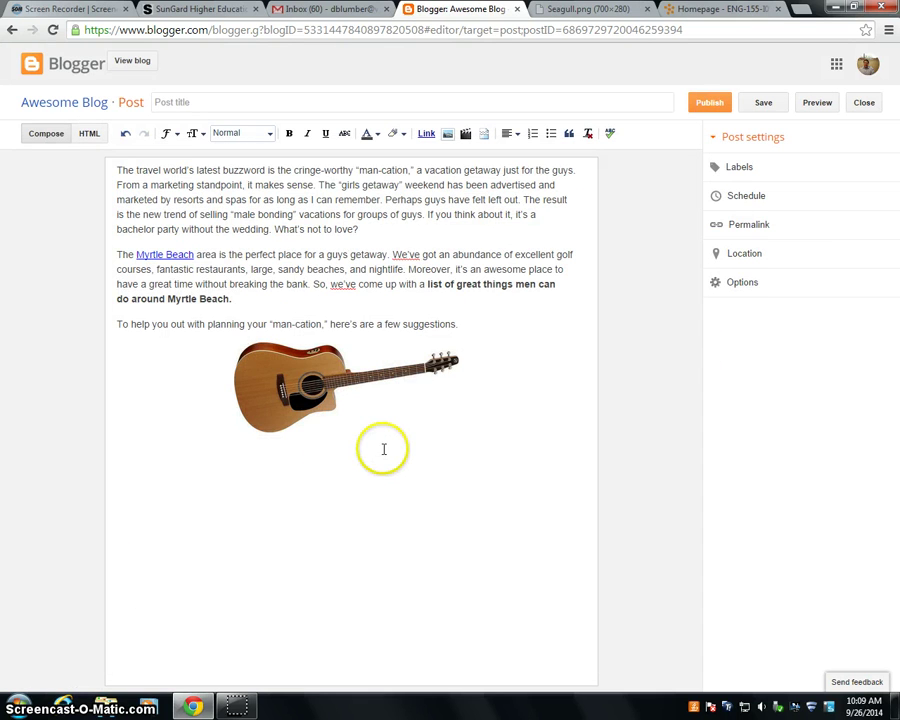
Step: Make the guitar image Large and left-aligned, move it, then remove it
drag(248, 372, 257, 372)
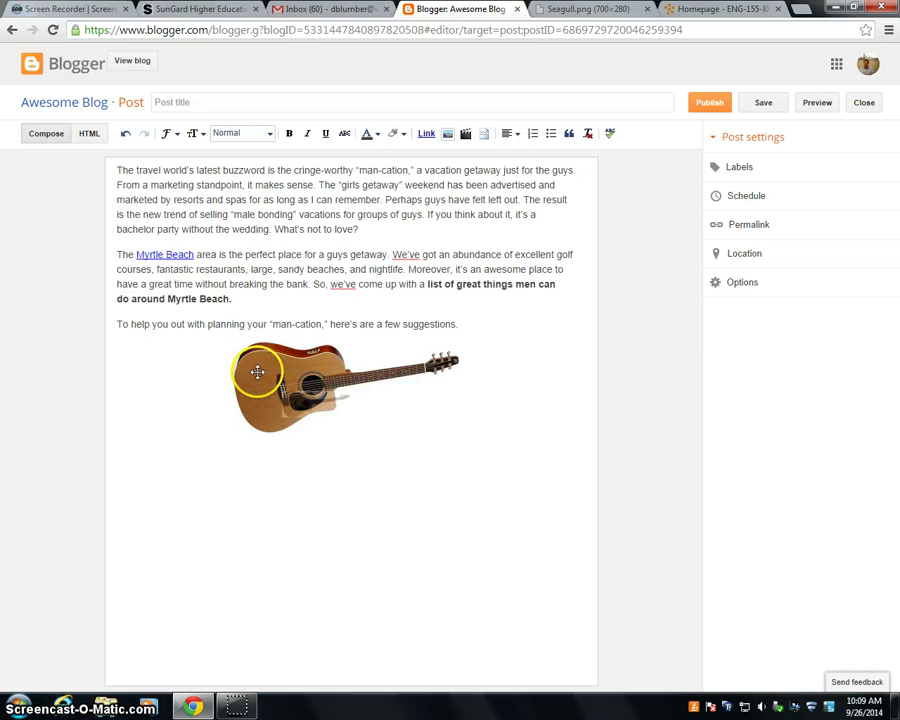
click(257, 372)
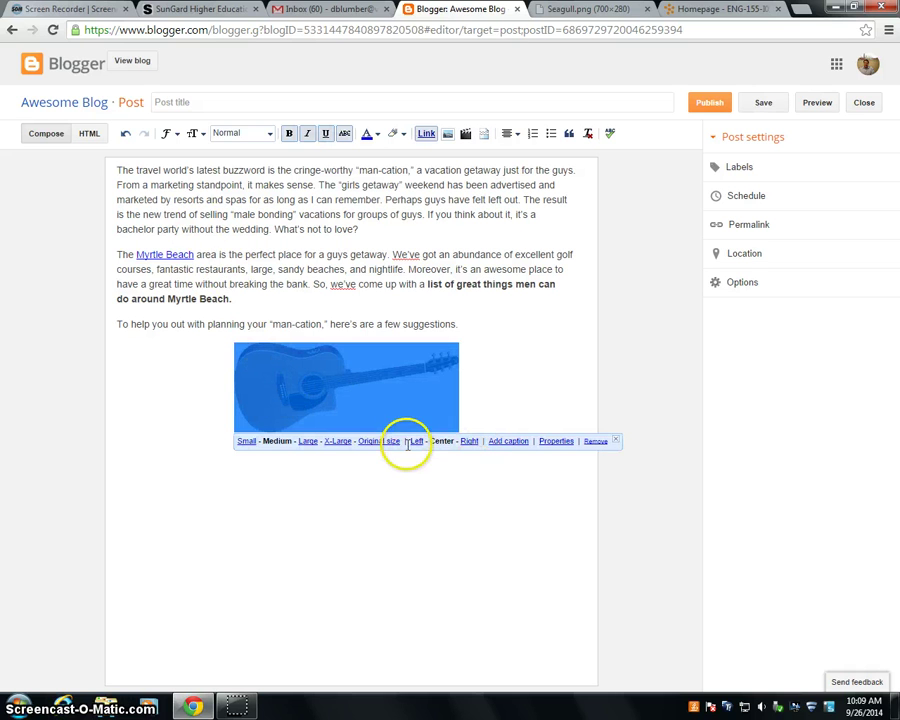
click(309, 442)
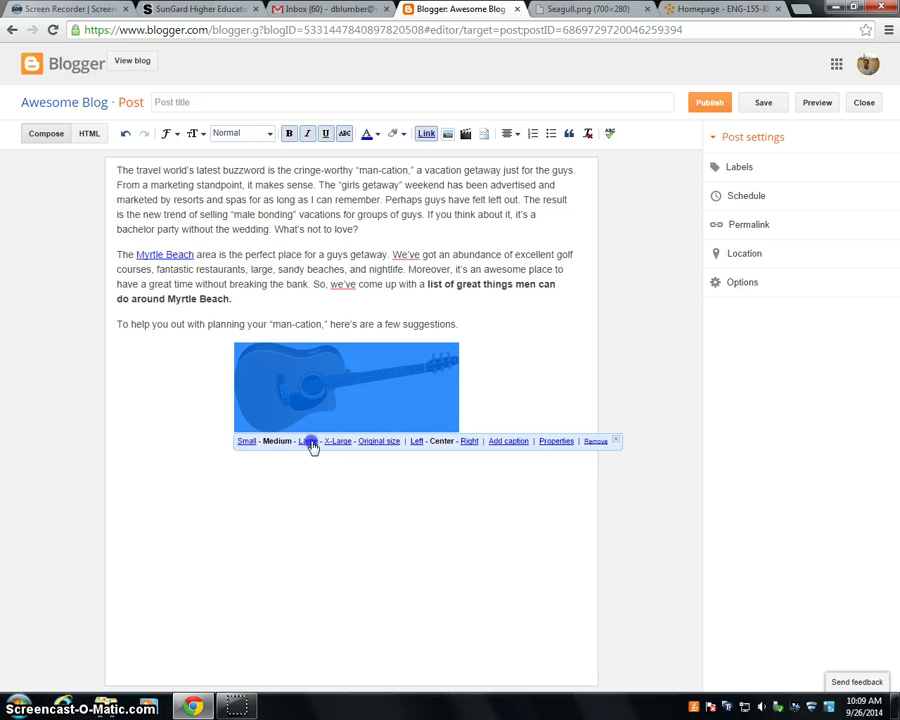
click(387, 462)
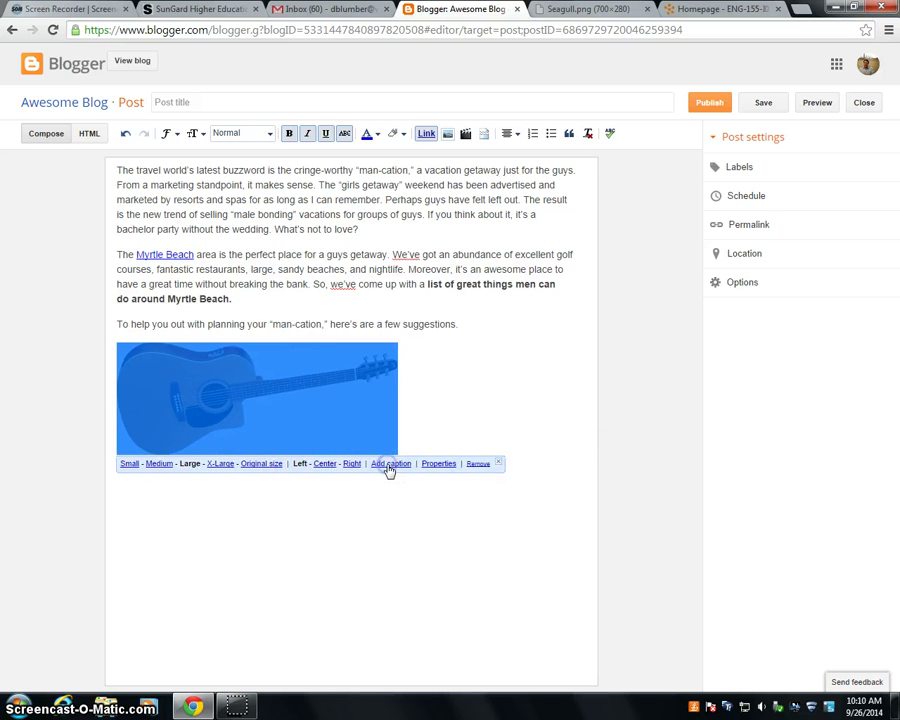
mouse_move(242, 421)
mouse_down()
mouse_move(211, 451)
mouse_move(208, 443)
mouse_up()
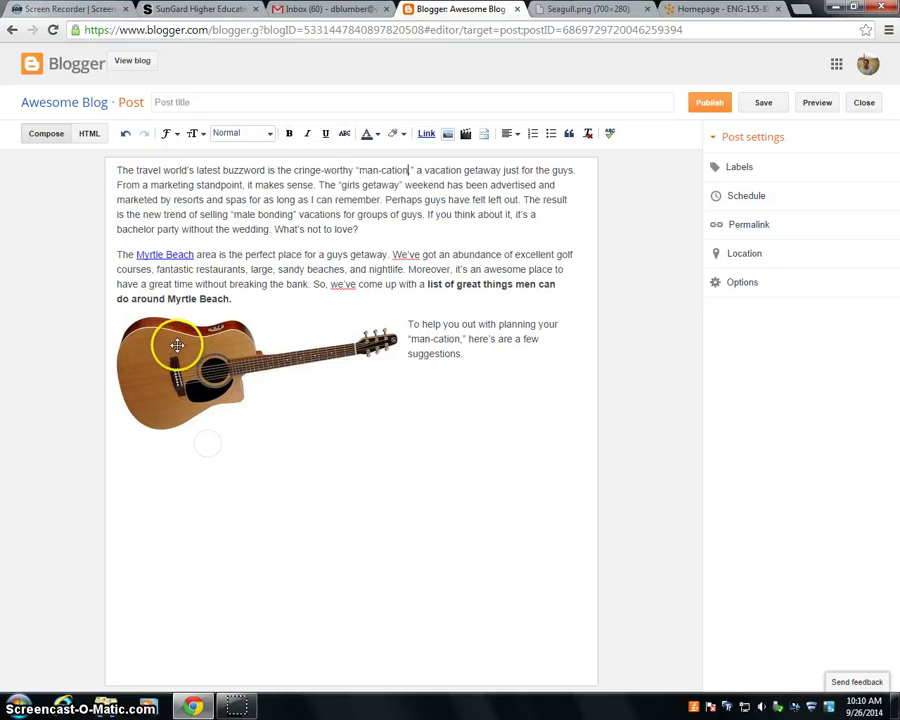
drag(177, 345, 181, 433)
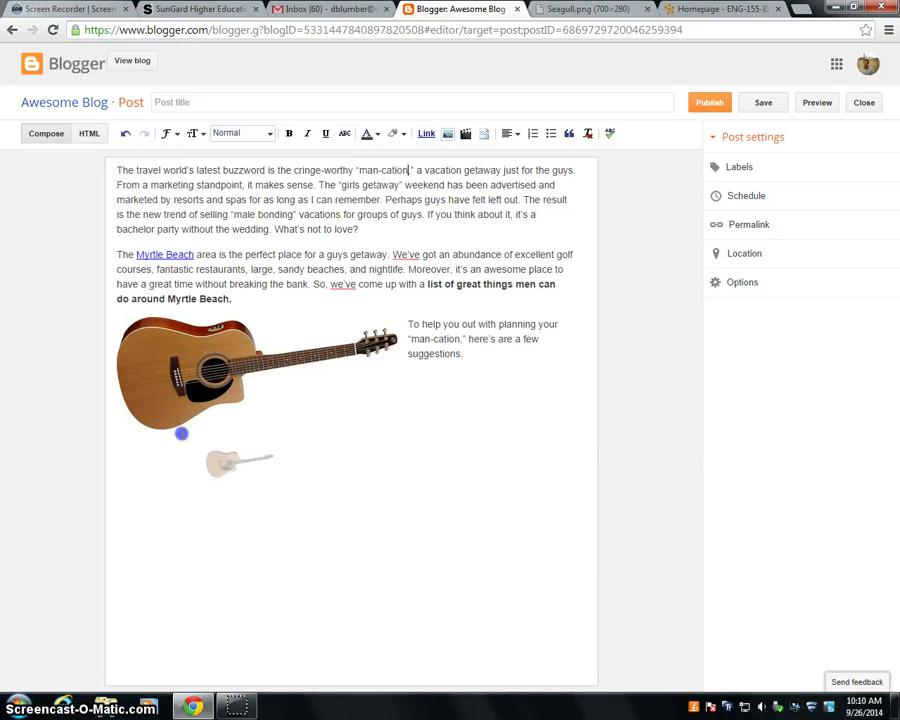
click(175, 374)
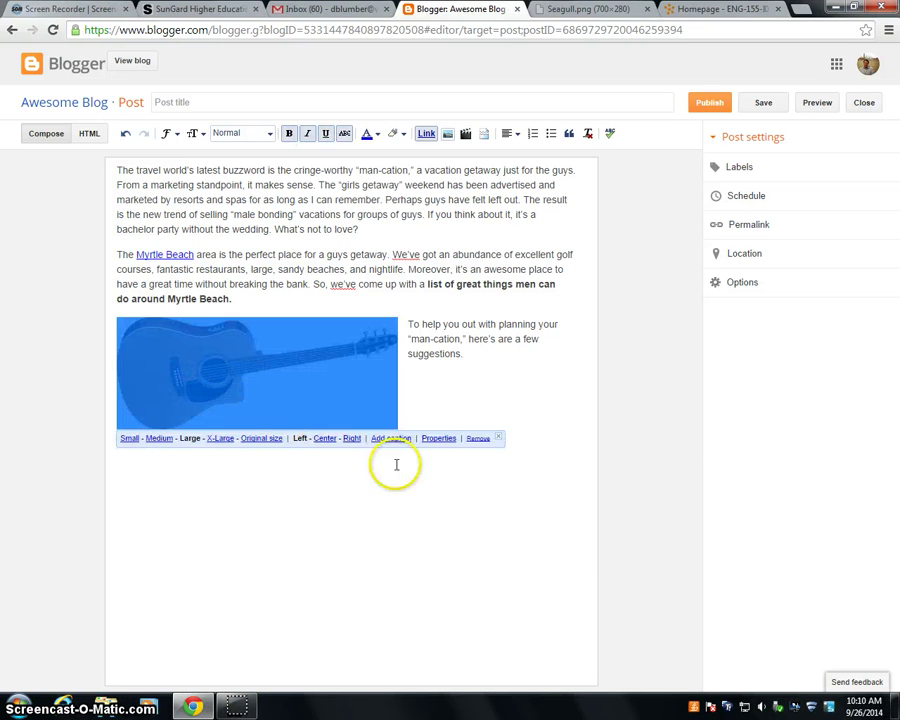
click(478, 439)
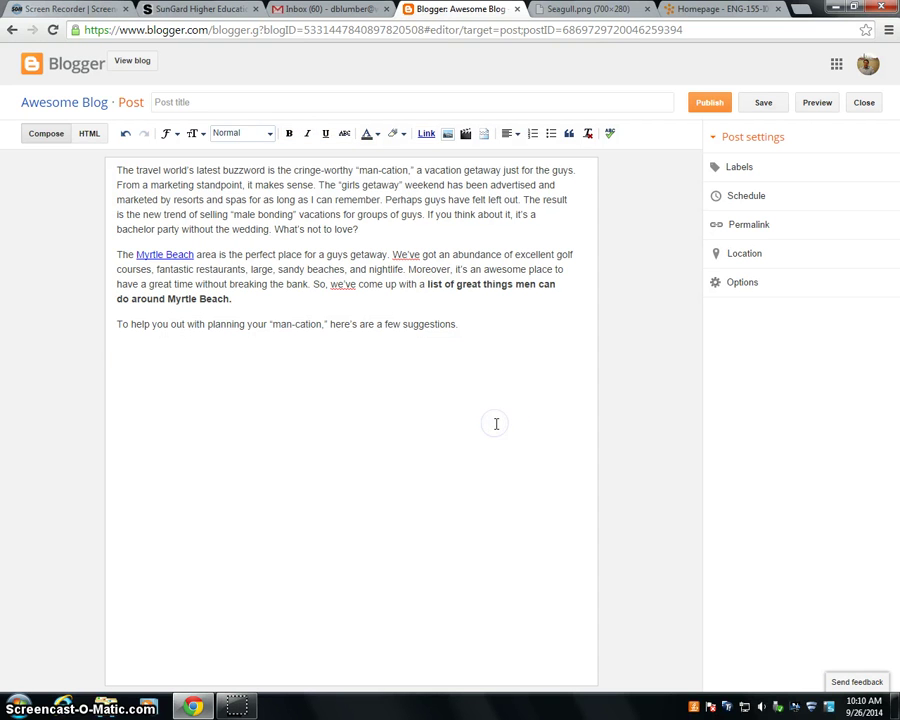
Step: Search YouTube for 'call of duty' and embed the Ghosts Gameplay Launch video below the suggestions line
click(504, 348)
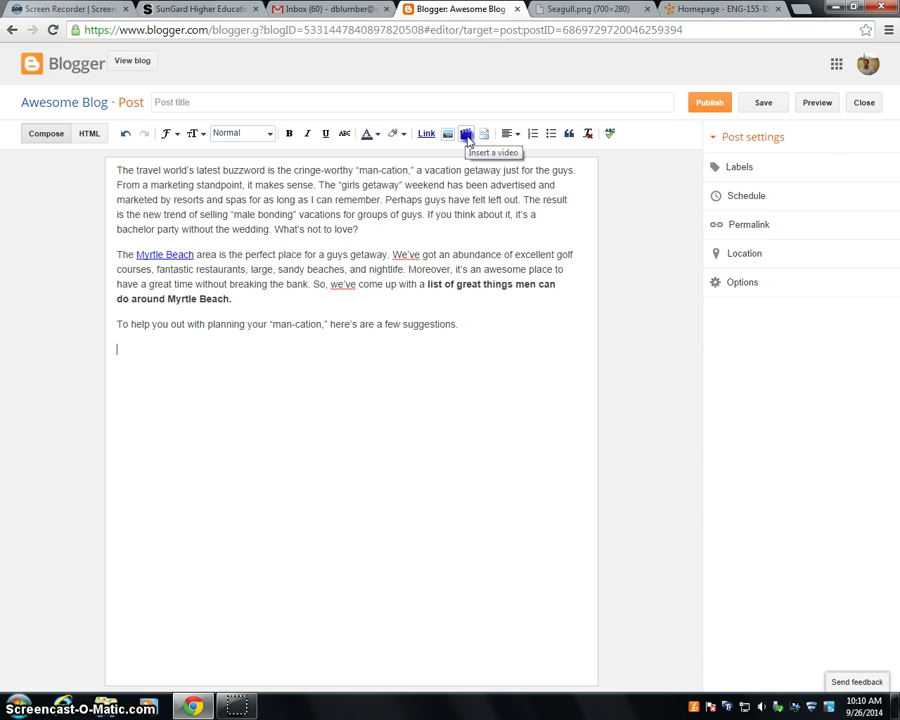
click(466, 135)
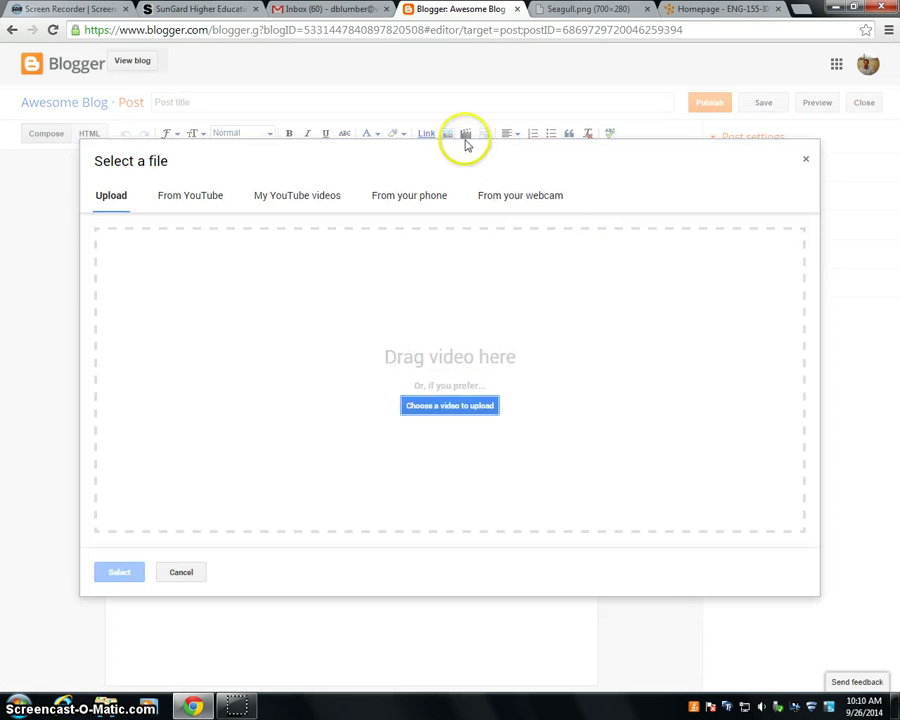
click(190, 197)
click(187, 237)
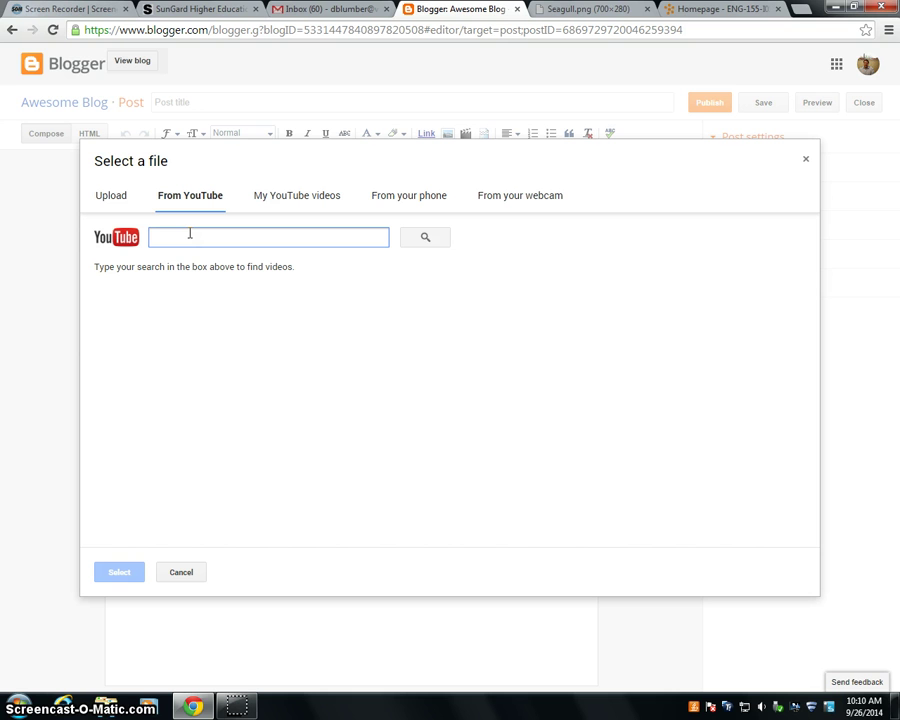
text(call of duty)
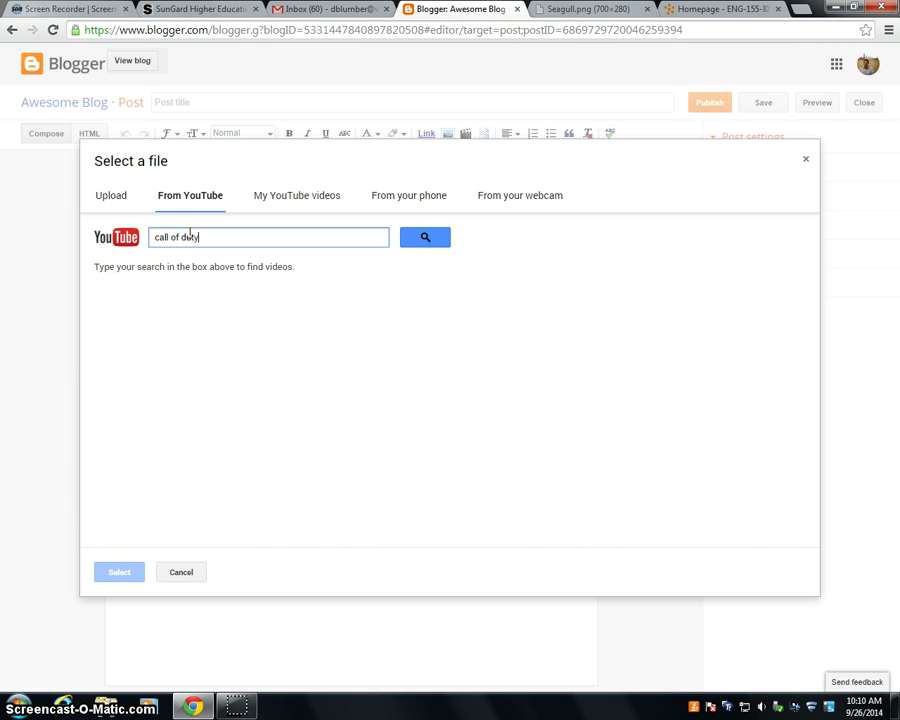
key(Return)
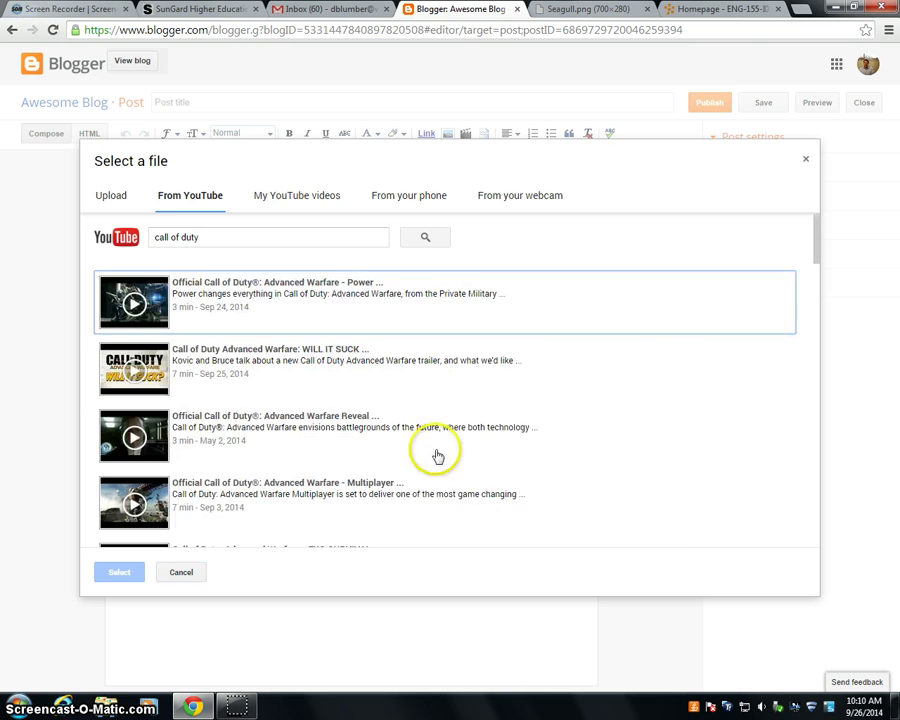
scroll(380, 488, down, 2)
scroll(378, 430, down, 2)
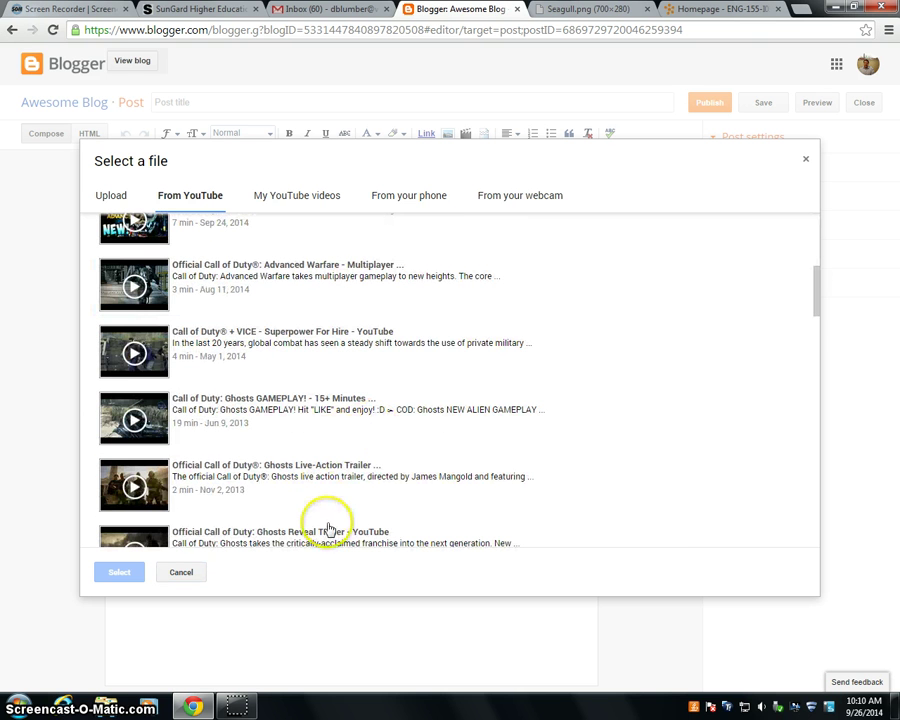
scroll(370, 509, down, 2)
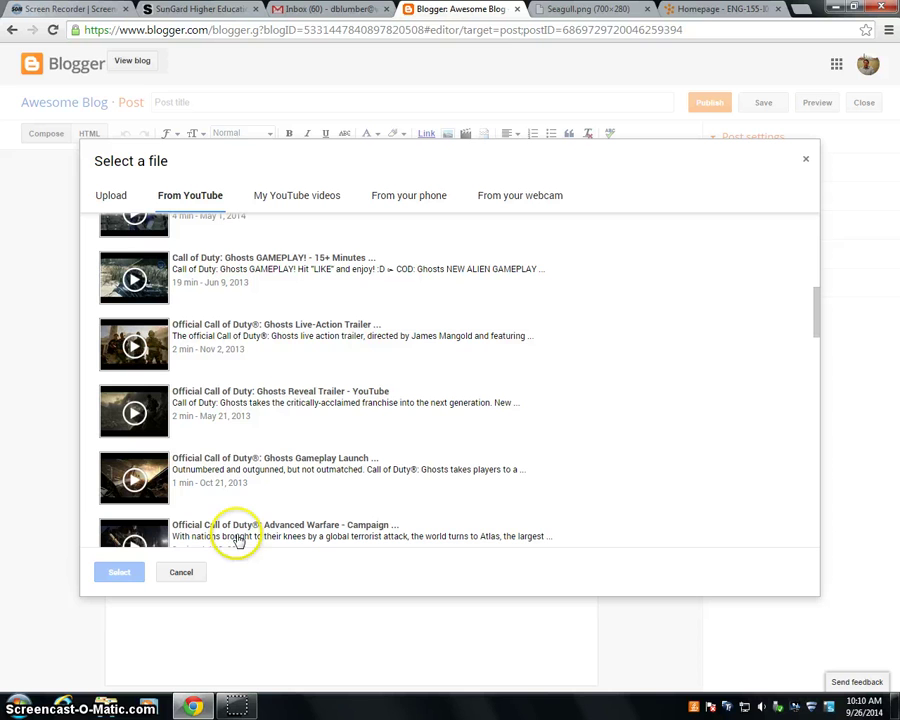
click(215, 452)
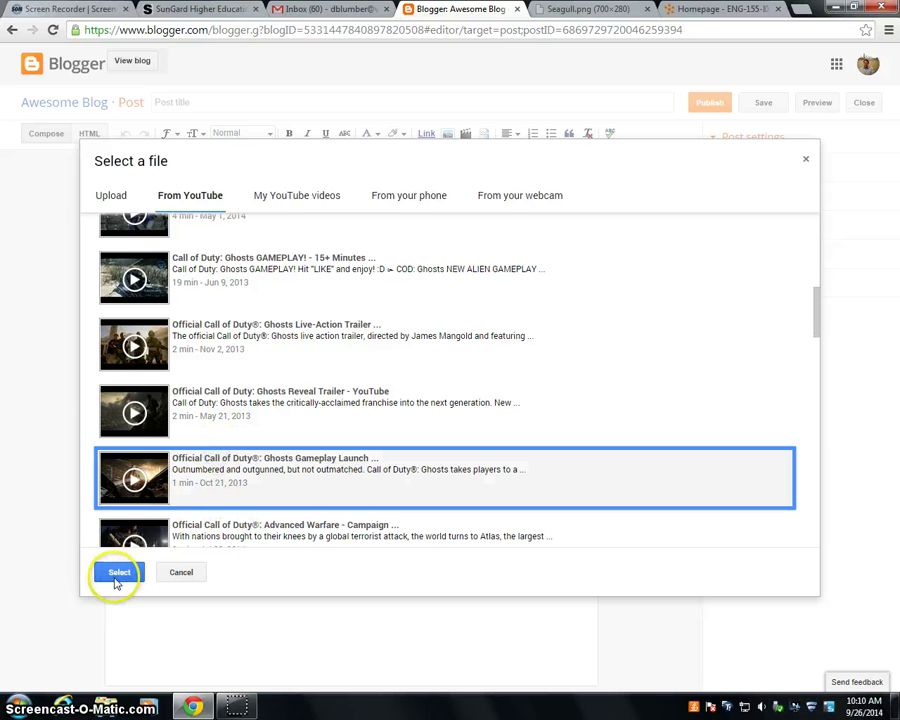
click(116, 576)
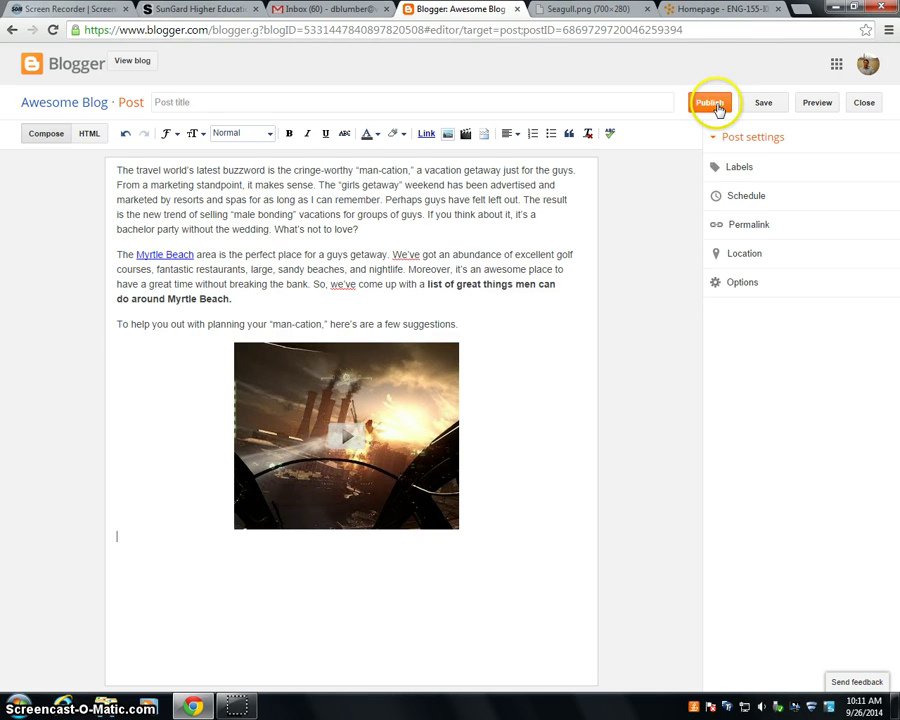
Step: Save the still-untitled post and publish it to Awesome Blog's post list
click(189, 99)
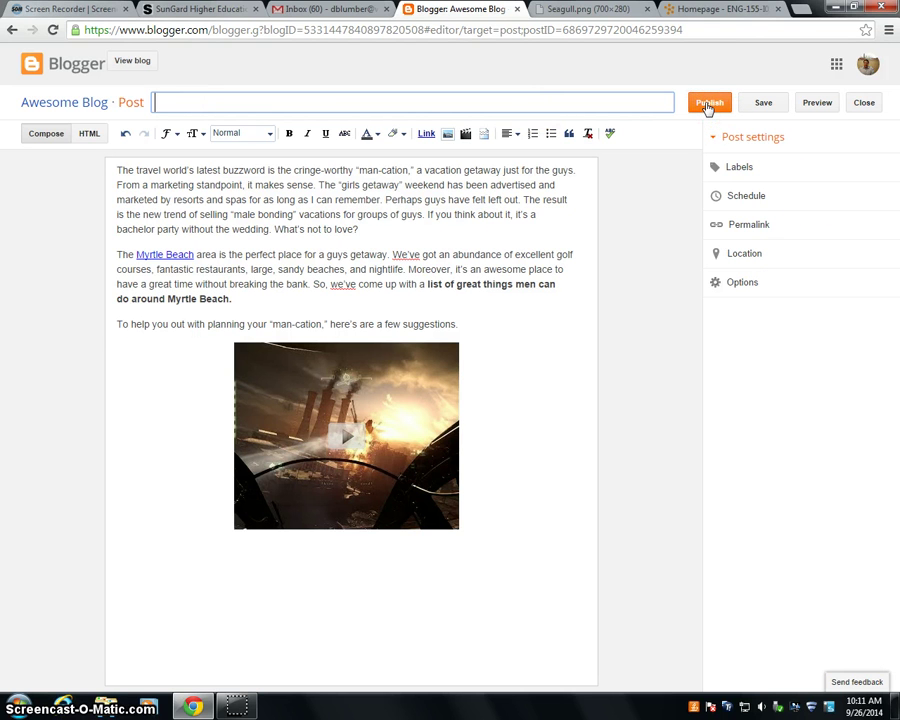
click(762, 108)
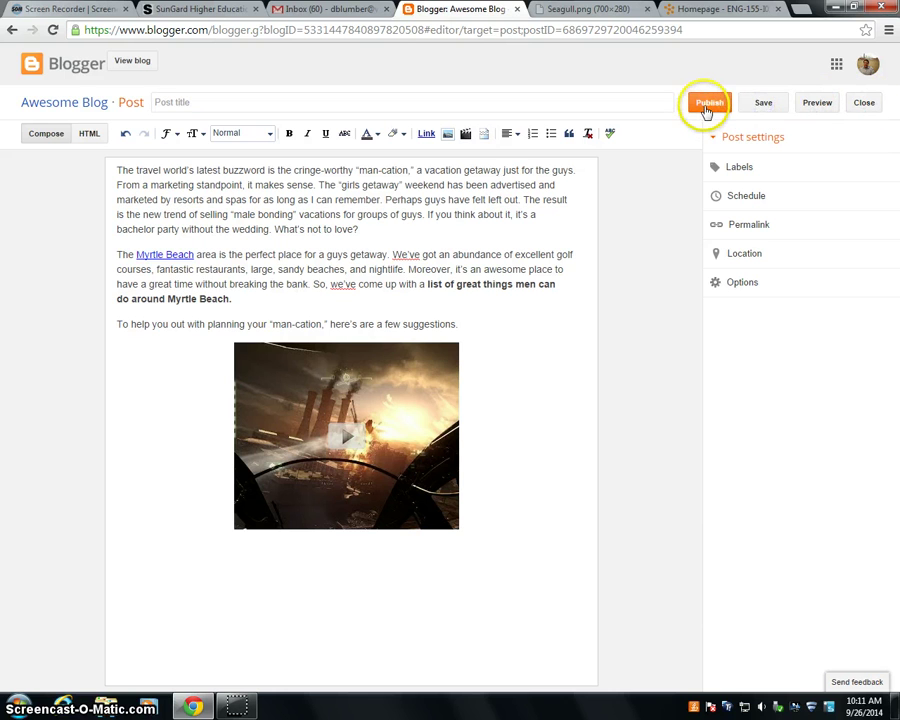
click(706, 106)
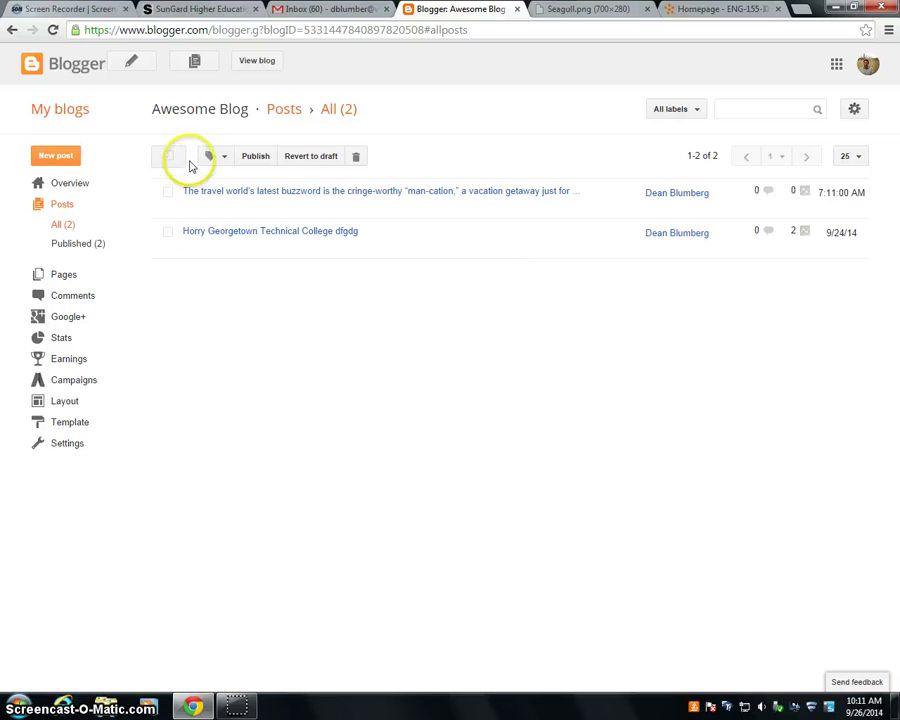
mouse_move(380, 191)
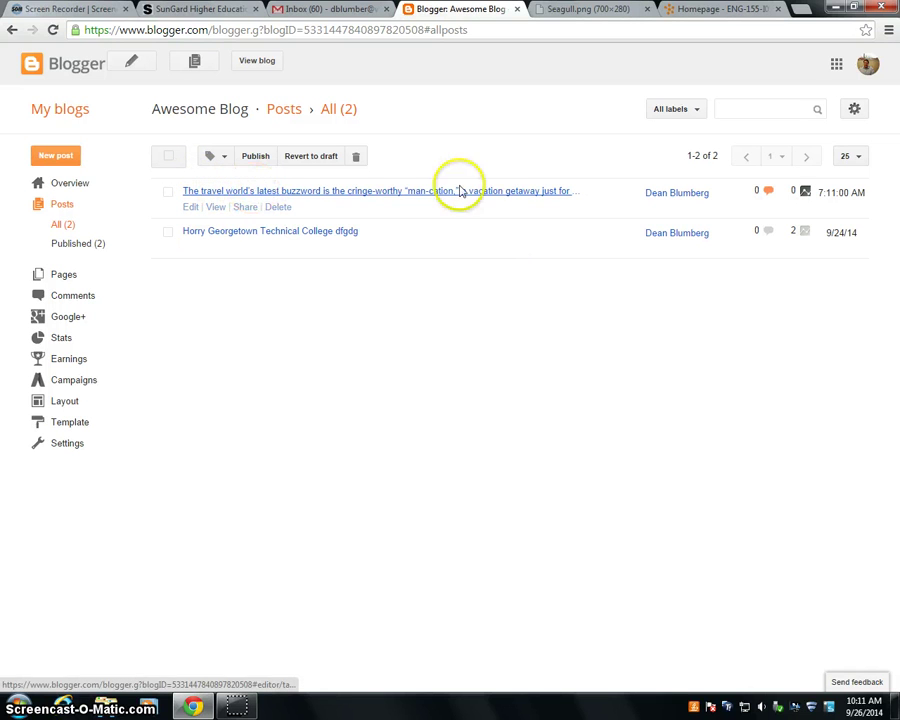
Step: Dismiss the Google+ notice and open the published man-cation post on the live blog
click(245, 210)
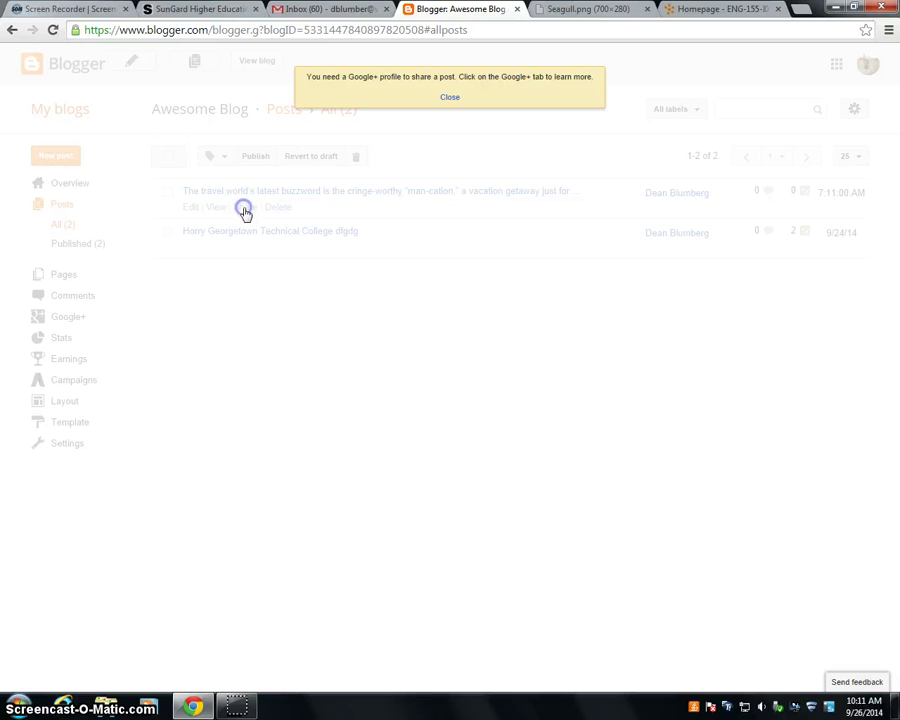
click(449, 97)
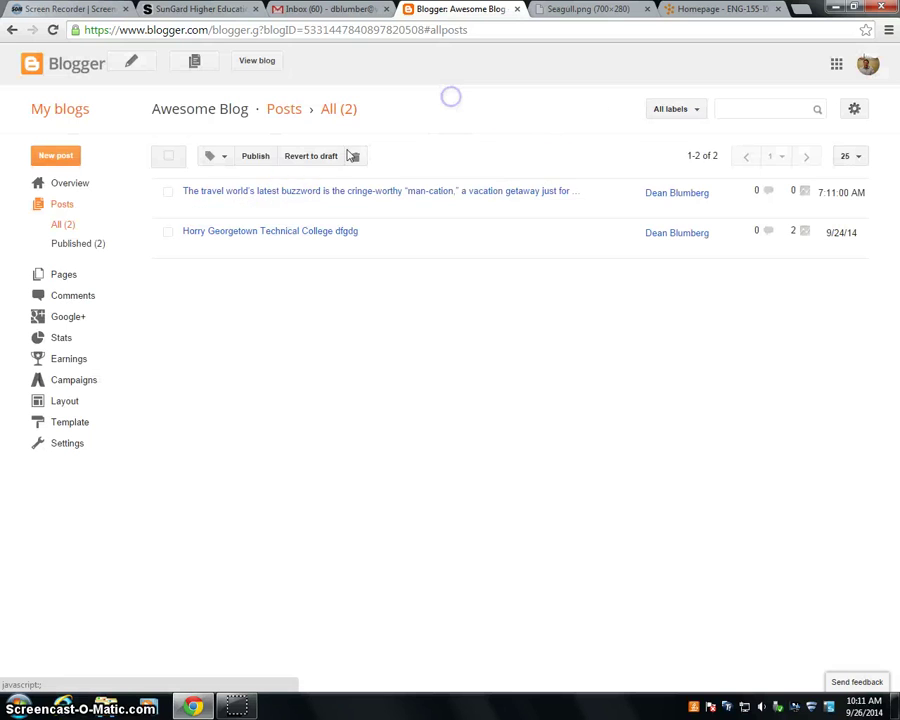
click(246, 192)
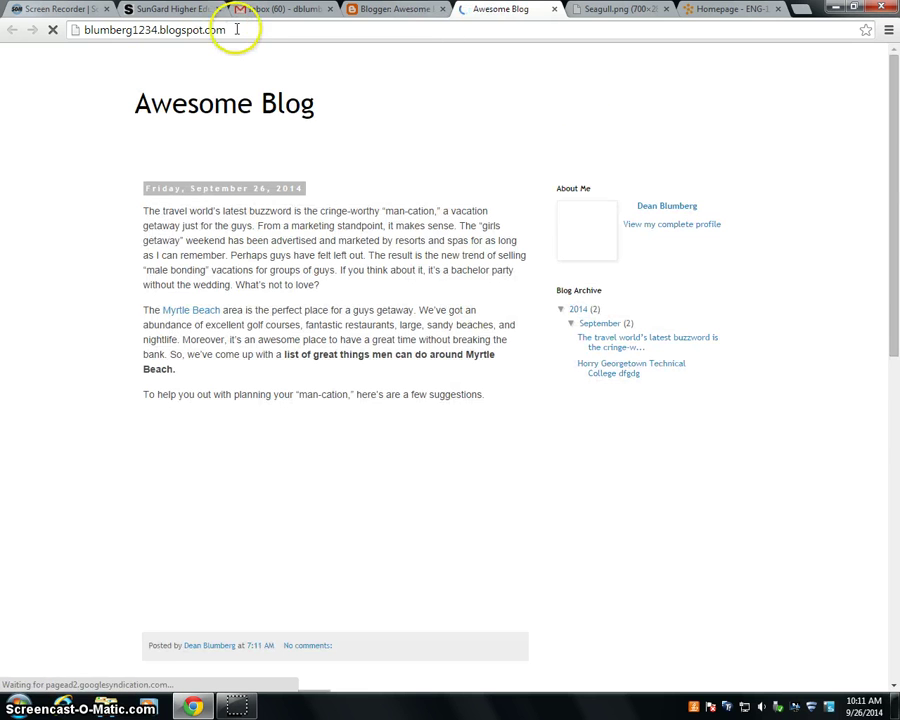
Step: Copy the live blog's URL and scroll past the Myrtle Beach link and embedded video
click(236, 29)
click(240, 31)
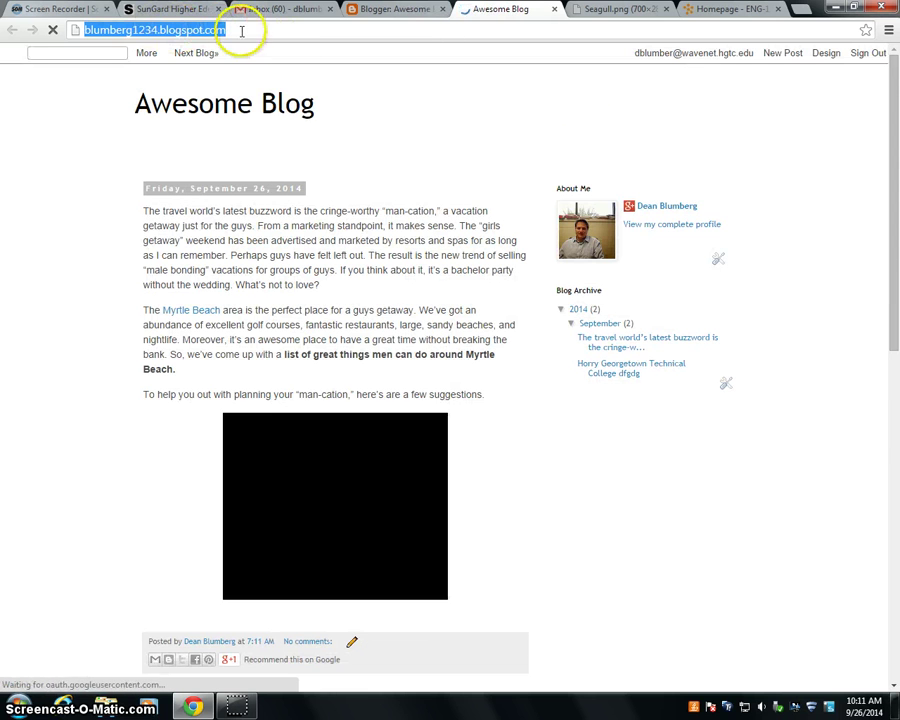
right_click(122, 32)
click(155, 82)
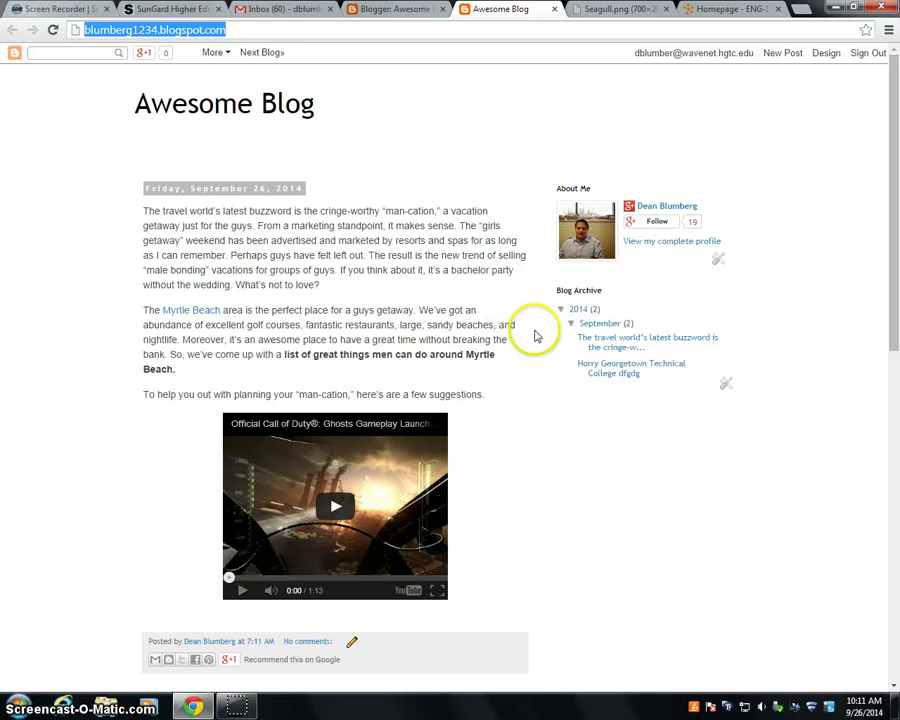
scroll(592, 422, down, 2)
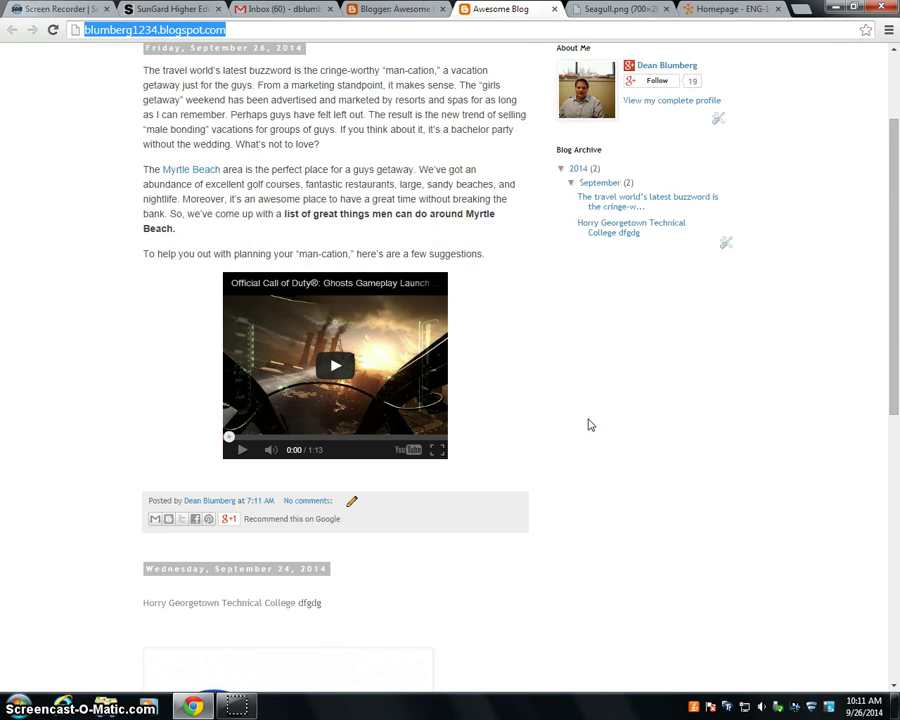
scroll(590, 425, up, 2)
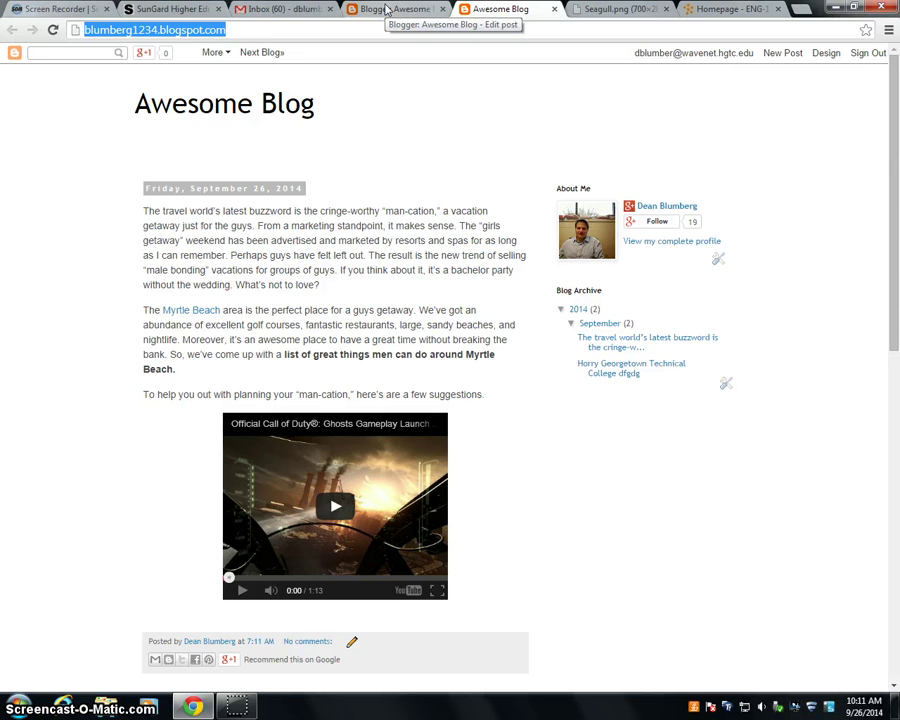
Step: Switch back to the 'Blogger: Awesome Blog' tab to edit the man-cation post
click(387, 9)
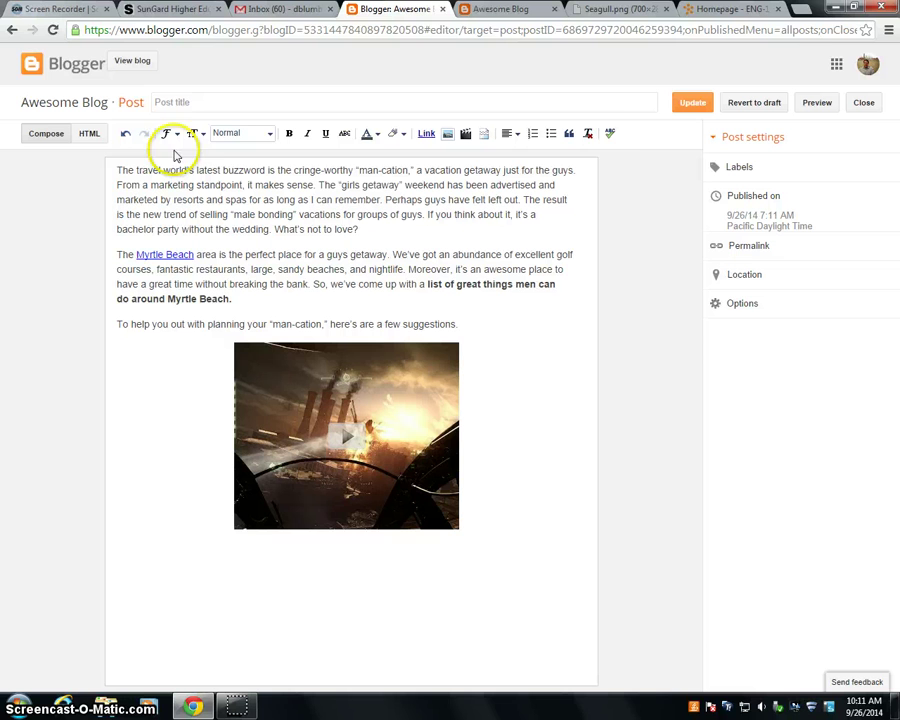